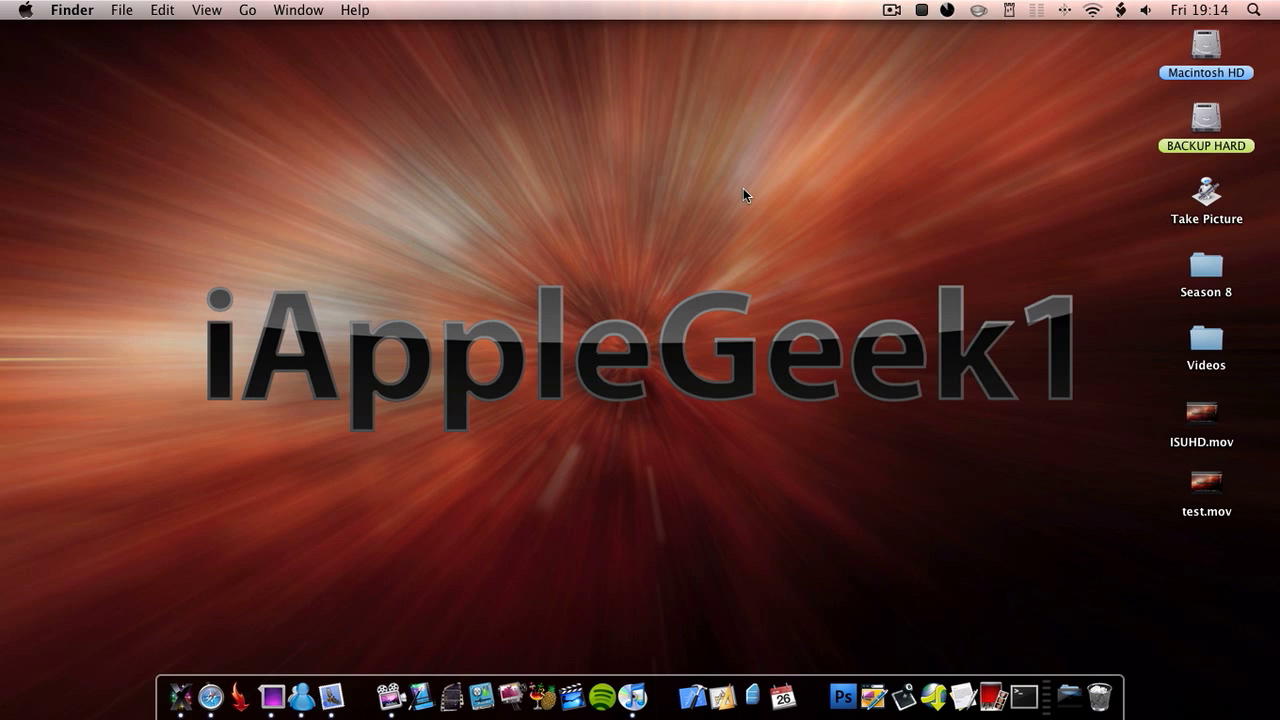
- Launch Stomp with a Spotlight search for 'stomp' and move its window further right
key("super+space")
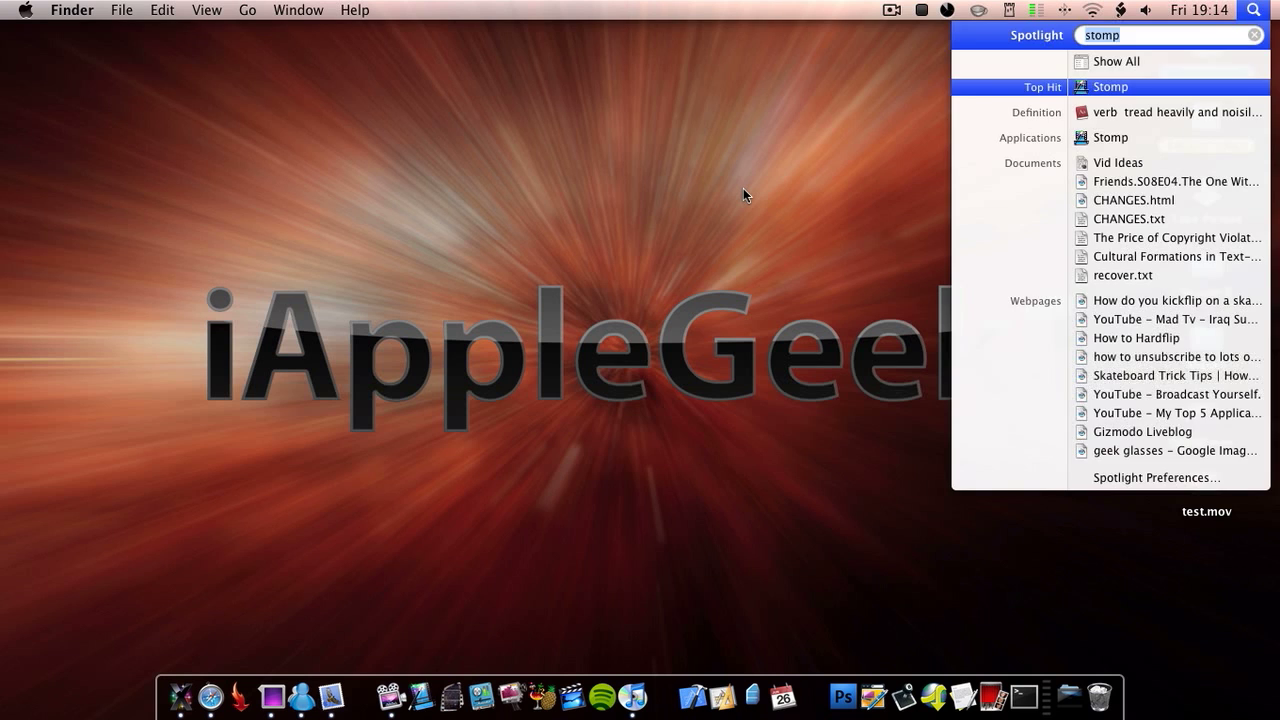
key("Return")
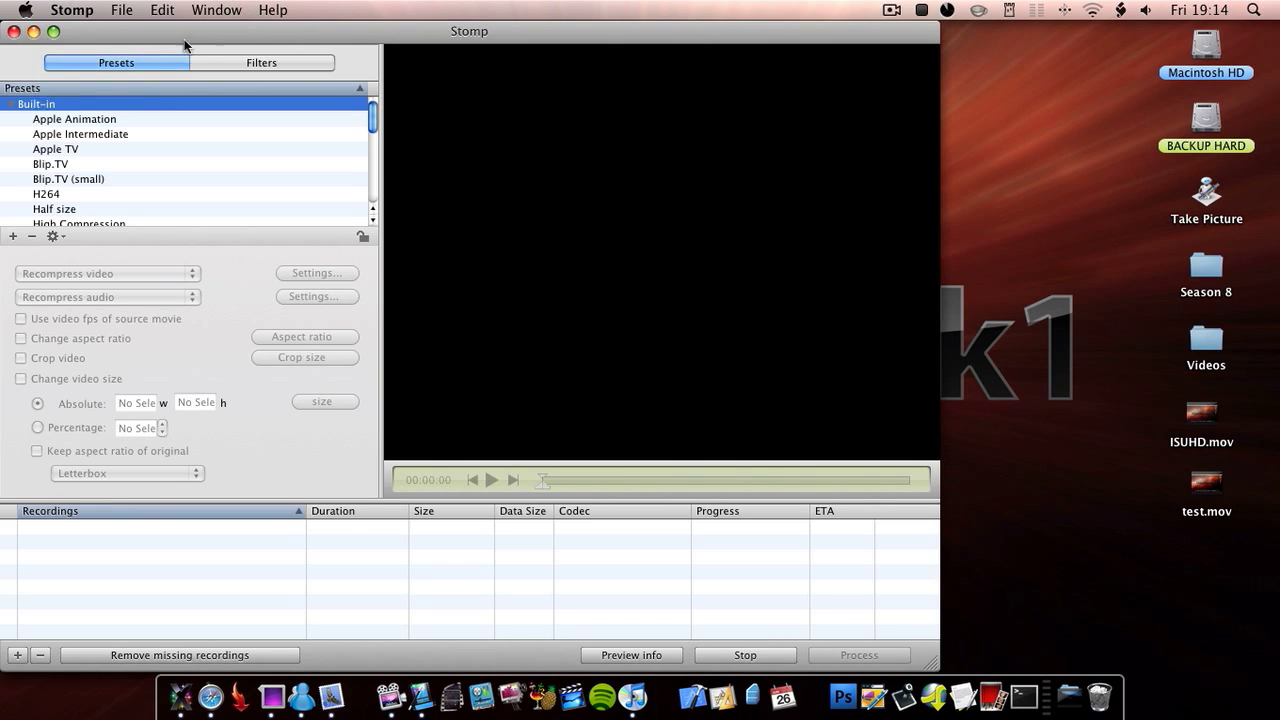
left_click_drag(183, 43, 209, 35)
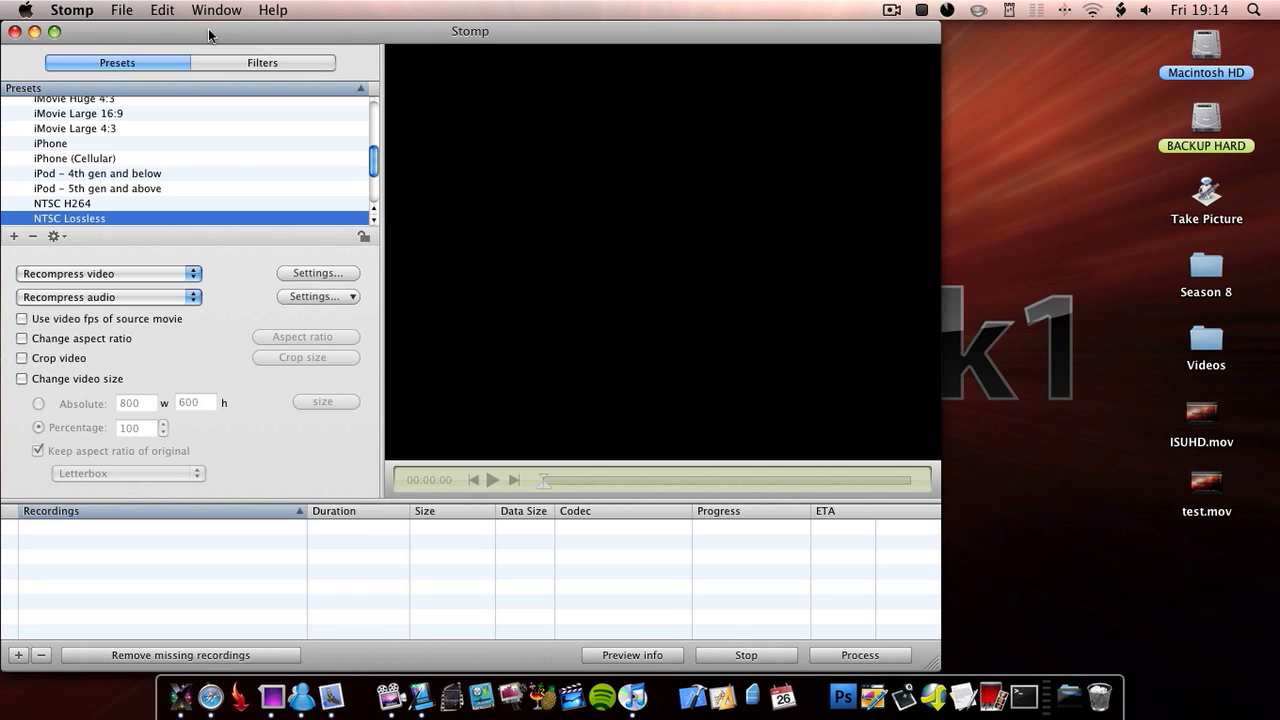
scroll(245, 163, "up", 6)
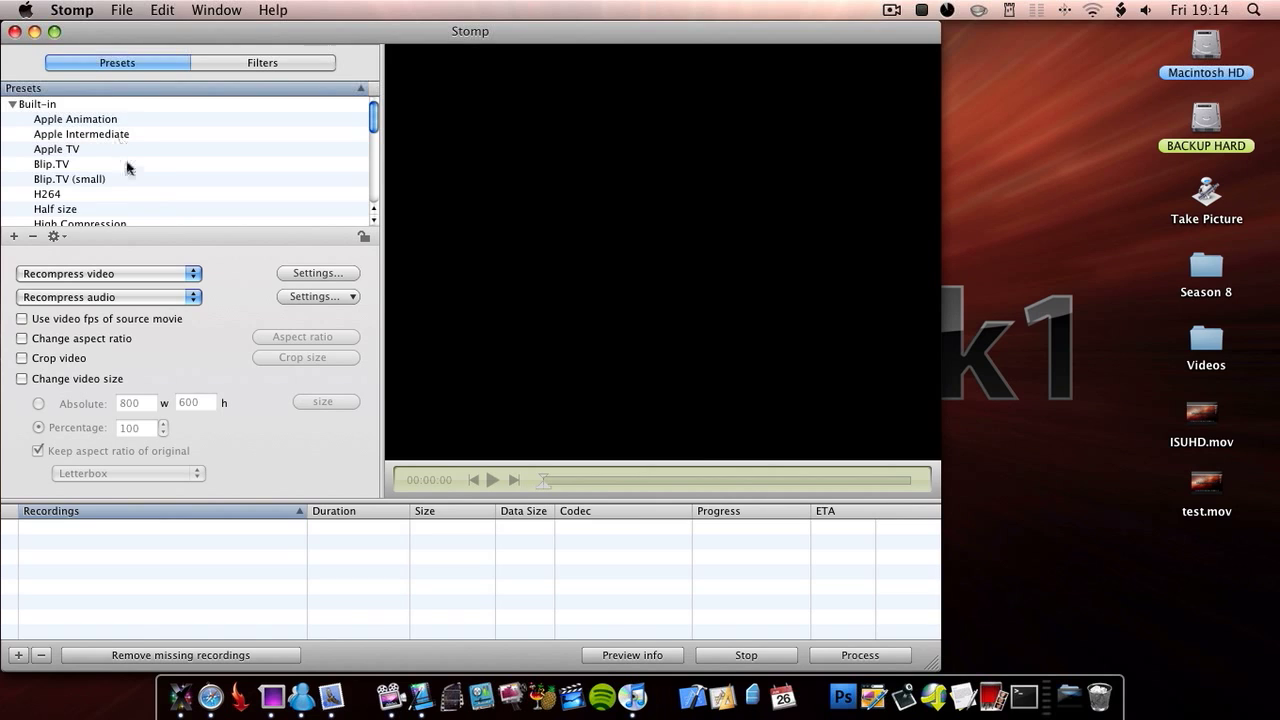
scroll(132, 130, "down", 2)
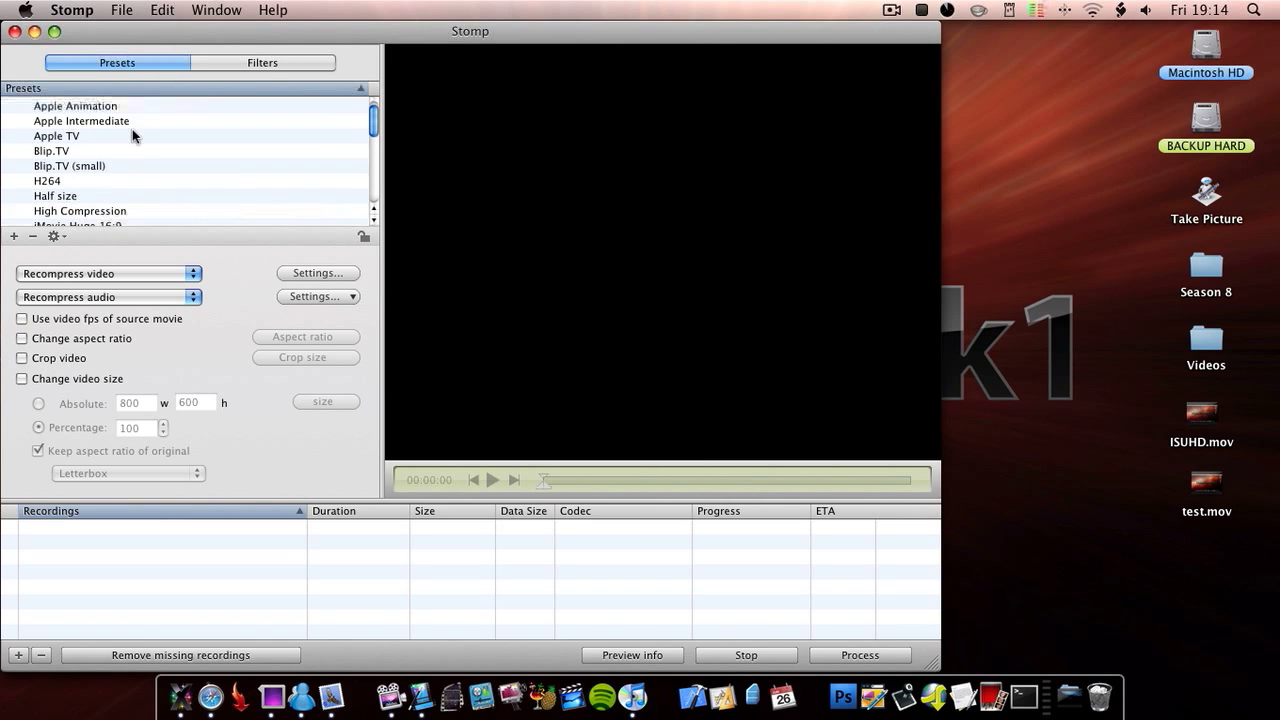
scroll(132, 129, "down", 3)
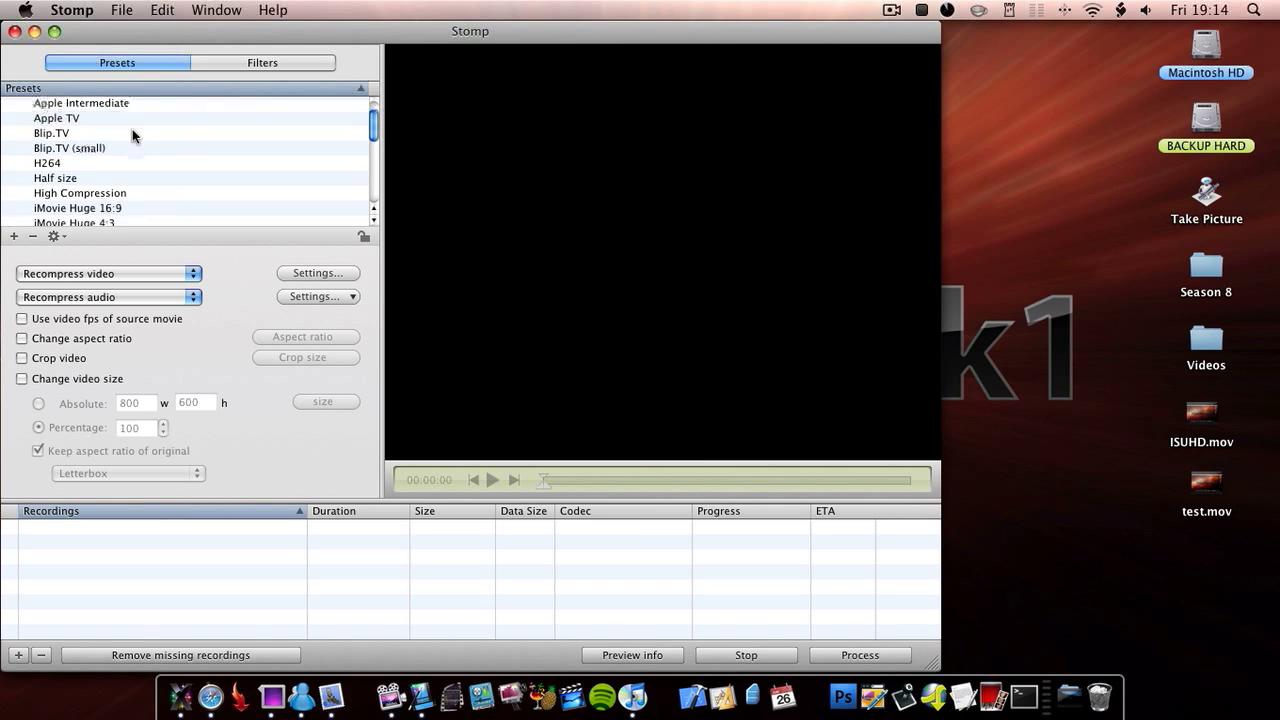
scroll(132, 136, "down", 1)
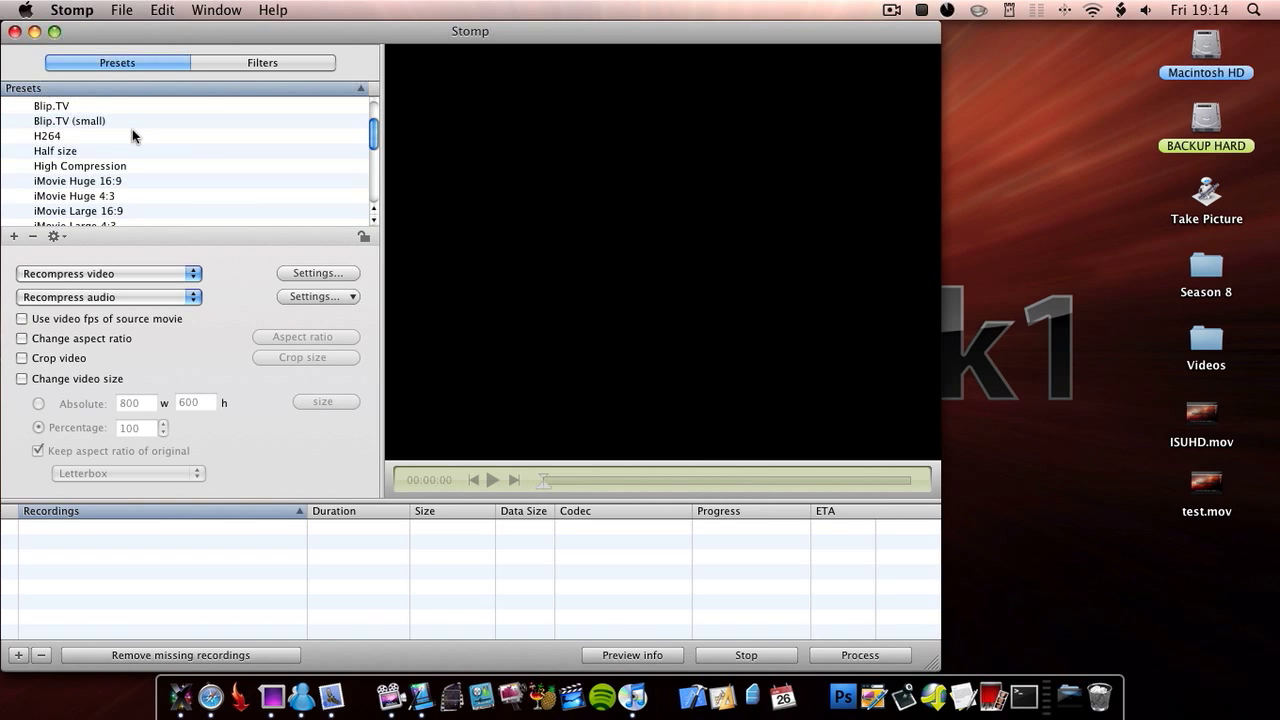
scroll(132, 135, "down", 2)
scroll(140, 149, "down", 1)
scroll(140, 149, "down", 1)
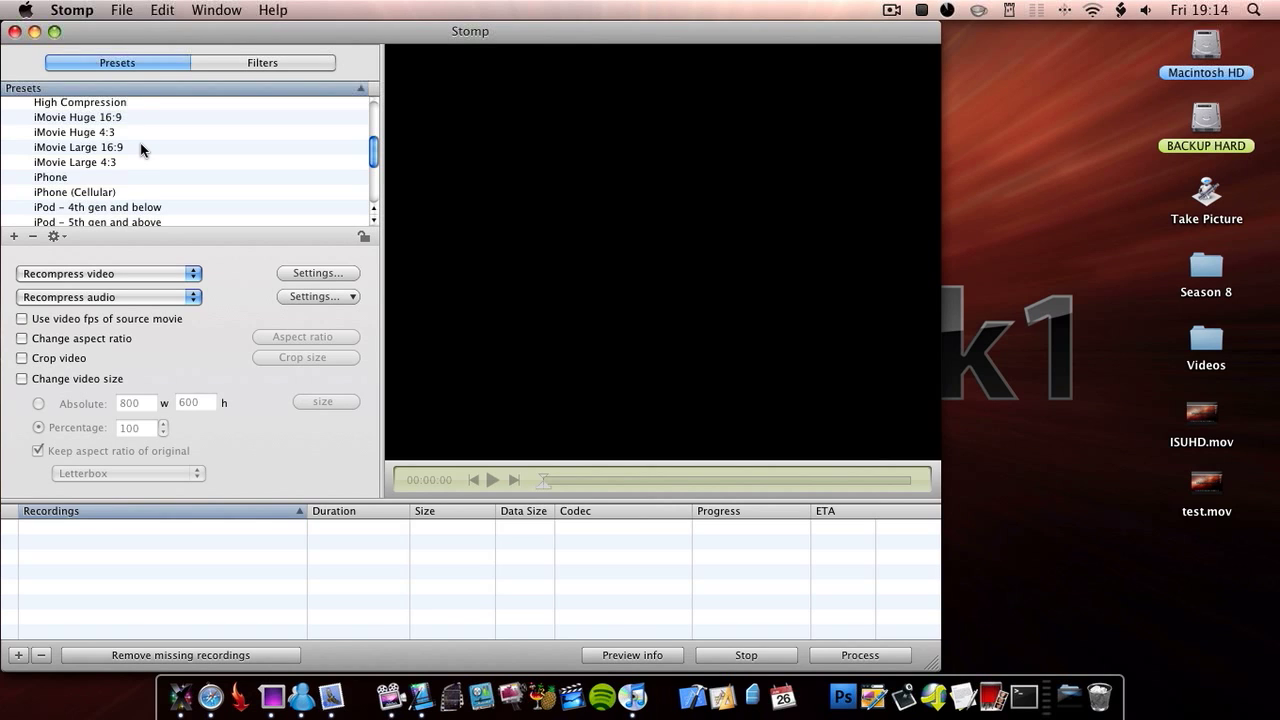
scroll(140, 149, "down", 4)
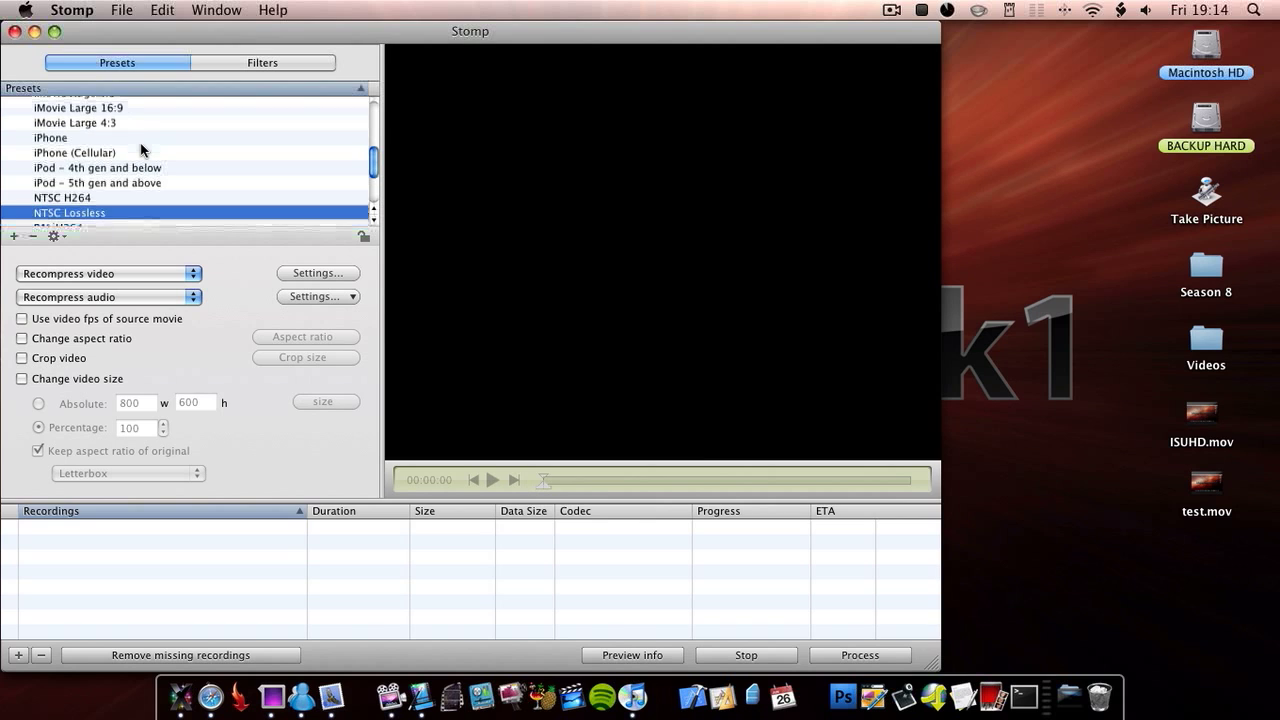
scroll(140, 149, "down", 3)
scroll(140, 149, "up", 2)
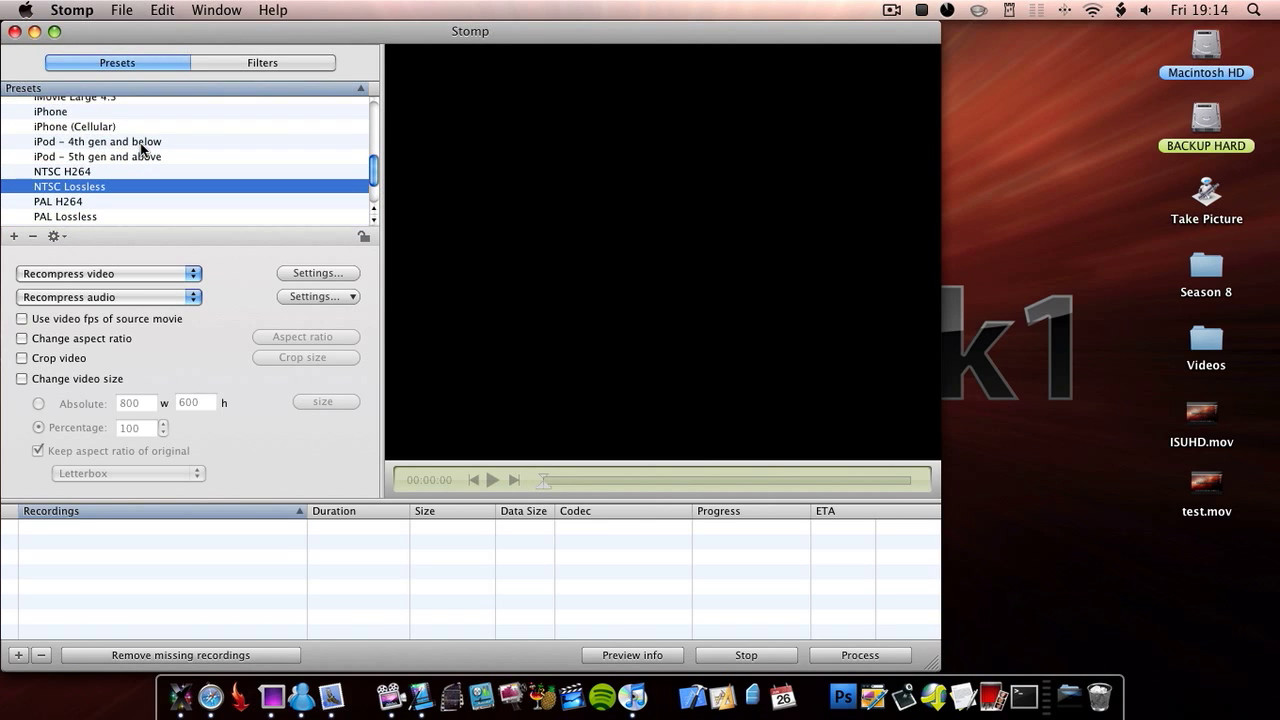
scroll(141, 149, "down", 1)
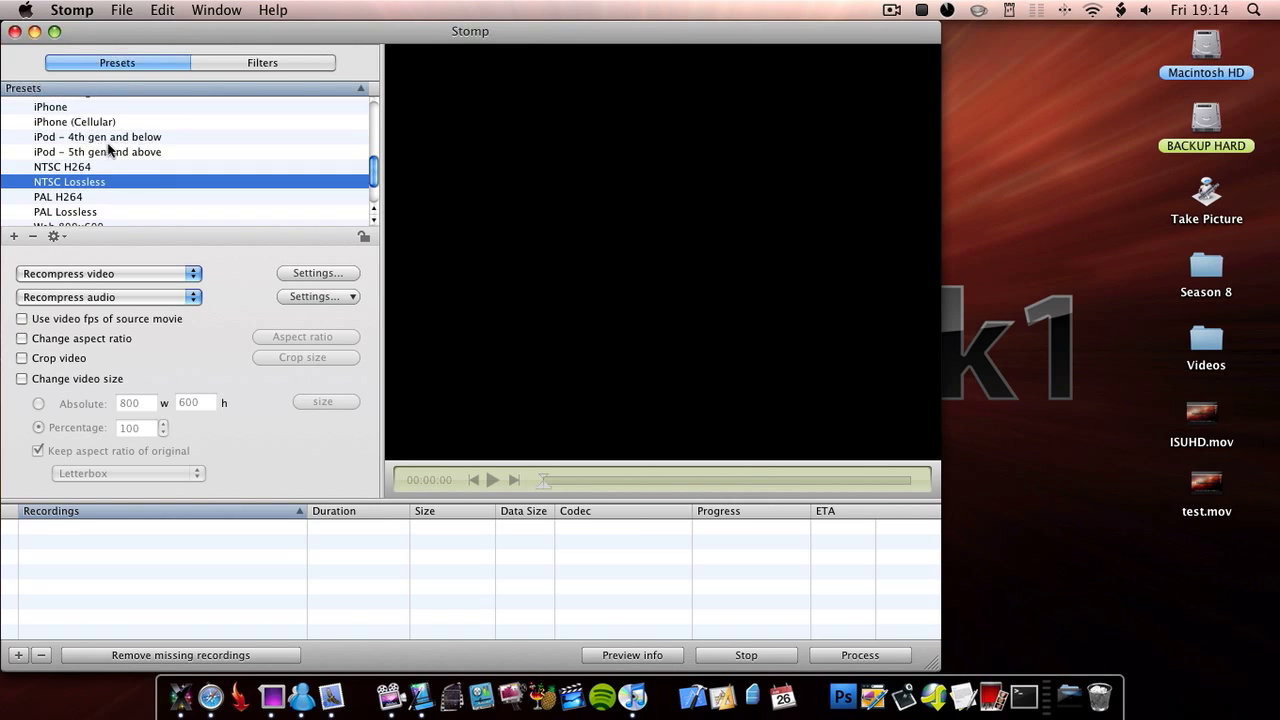
scroll(150, 144, "down", 2)
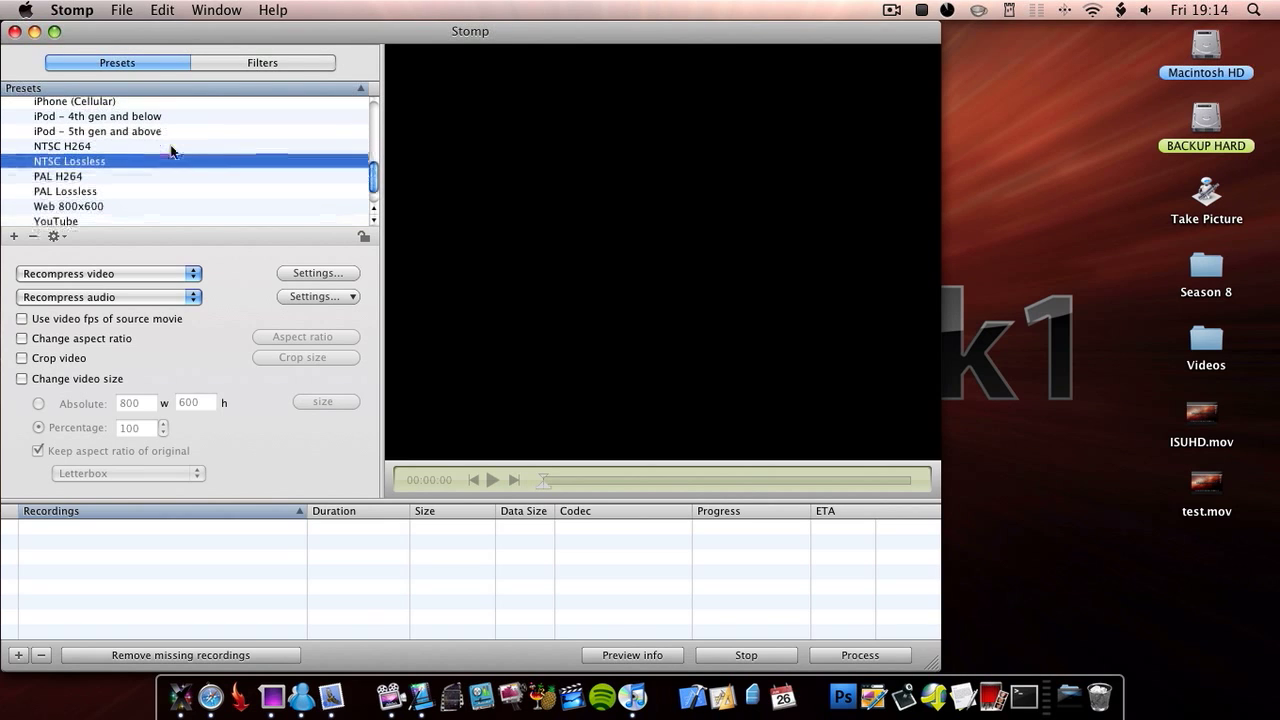
scroll(171, 151, "down", 2)
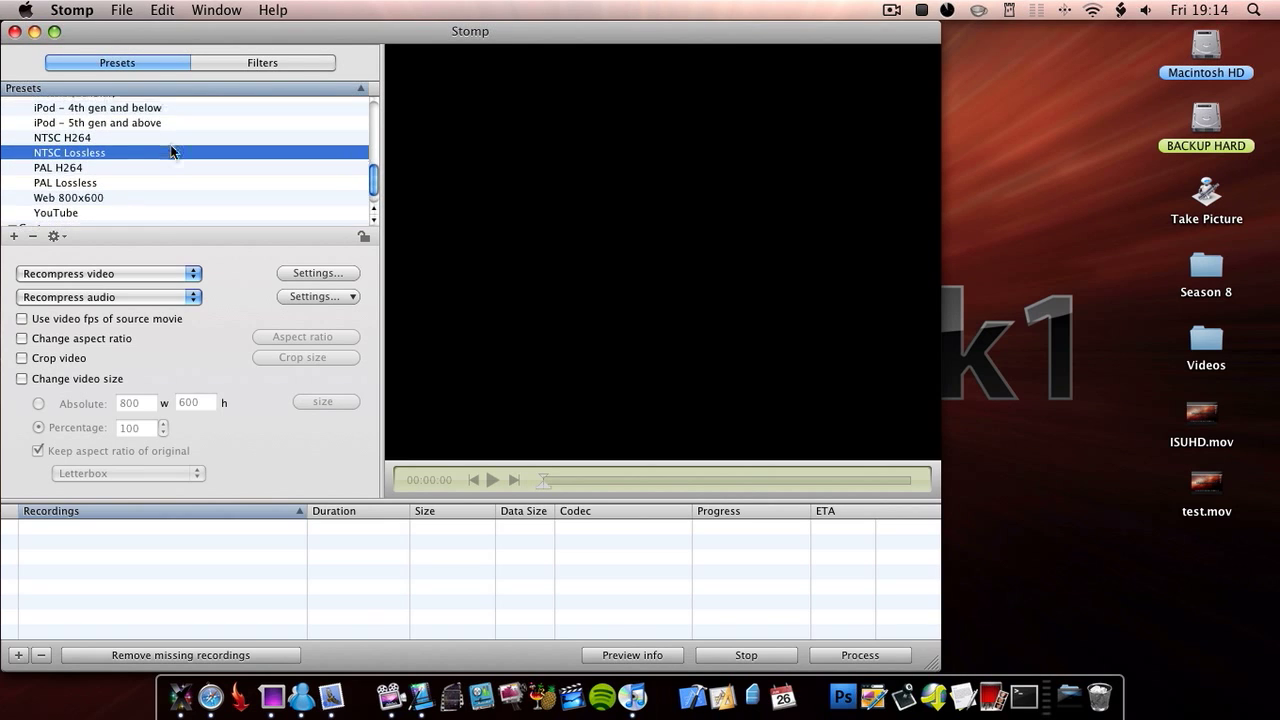
scroll(171, 151, "down", 1)
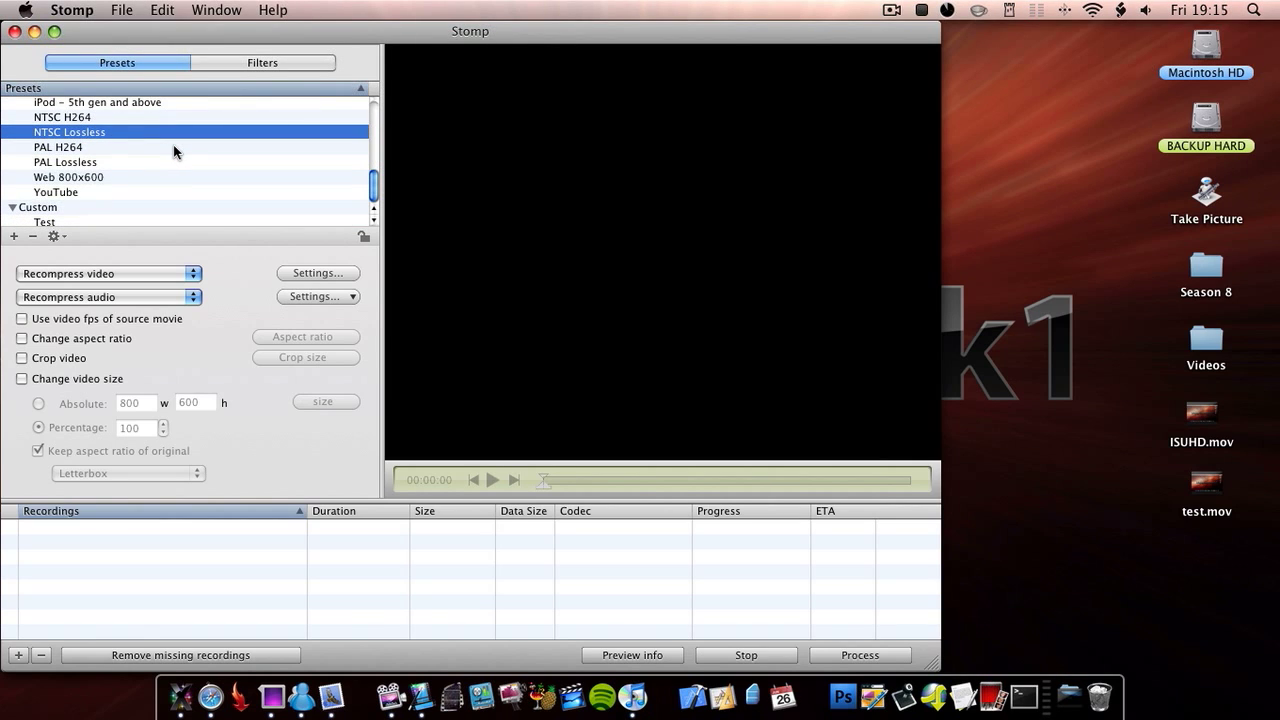
scroll(173, 151, "down", 1)
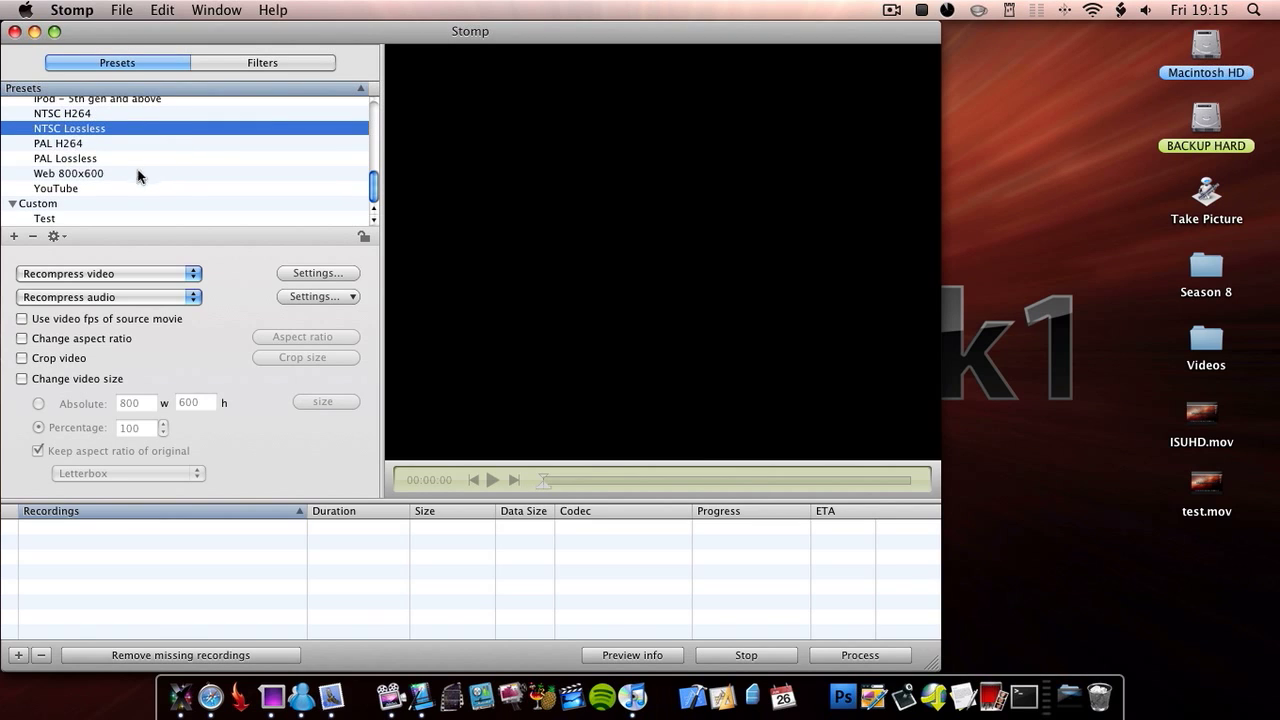
- Review the YouTube and Test presets, unlock preset editing, and add a New Preset under Custom
left_click(90, 190)
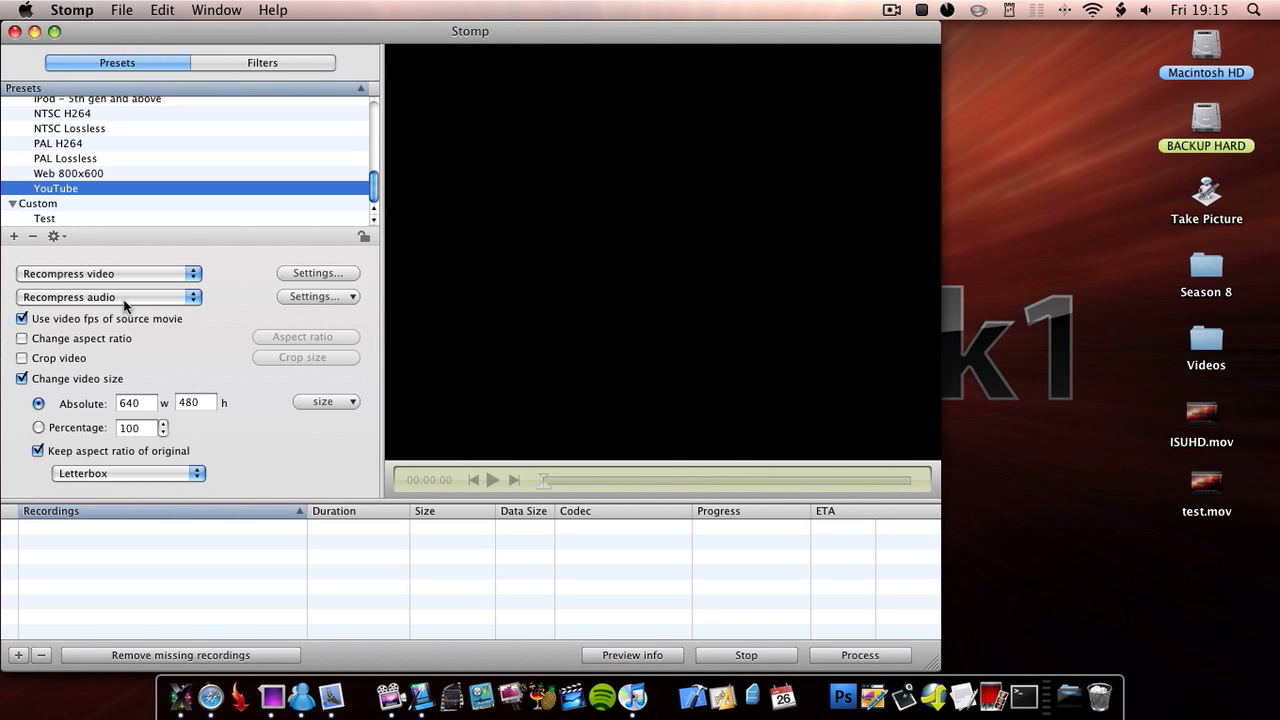
left_click(55, 218)
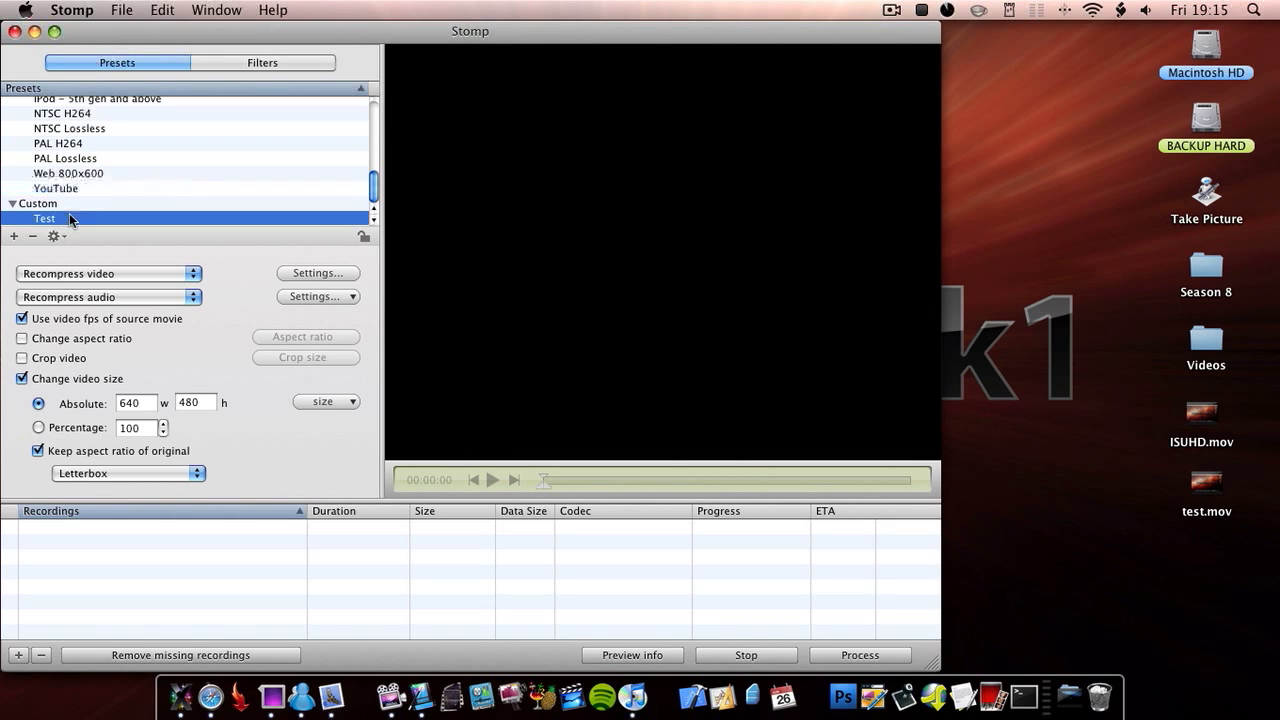
left_click(364, 237)
left_click(364, 237)
left_click(364, 237)
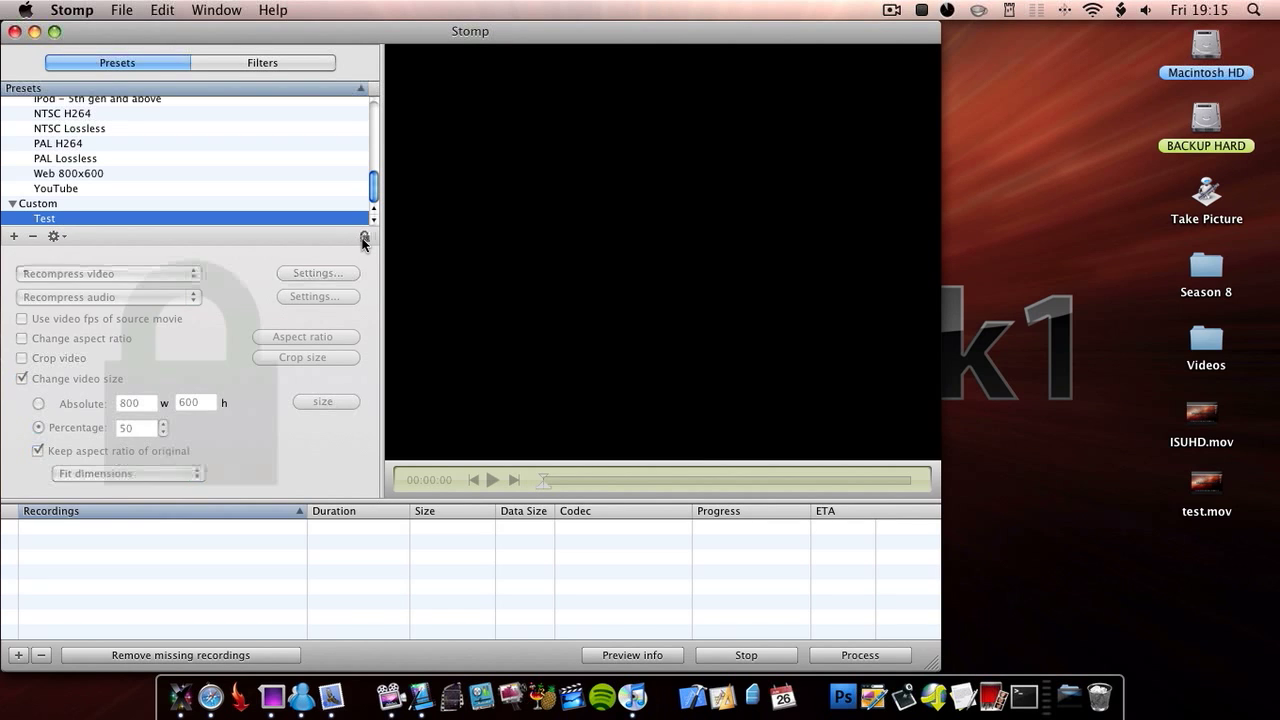
left_click(364, 237)
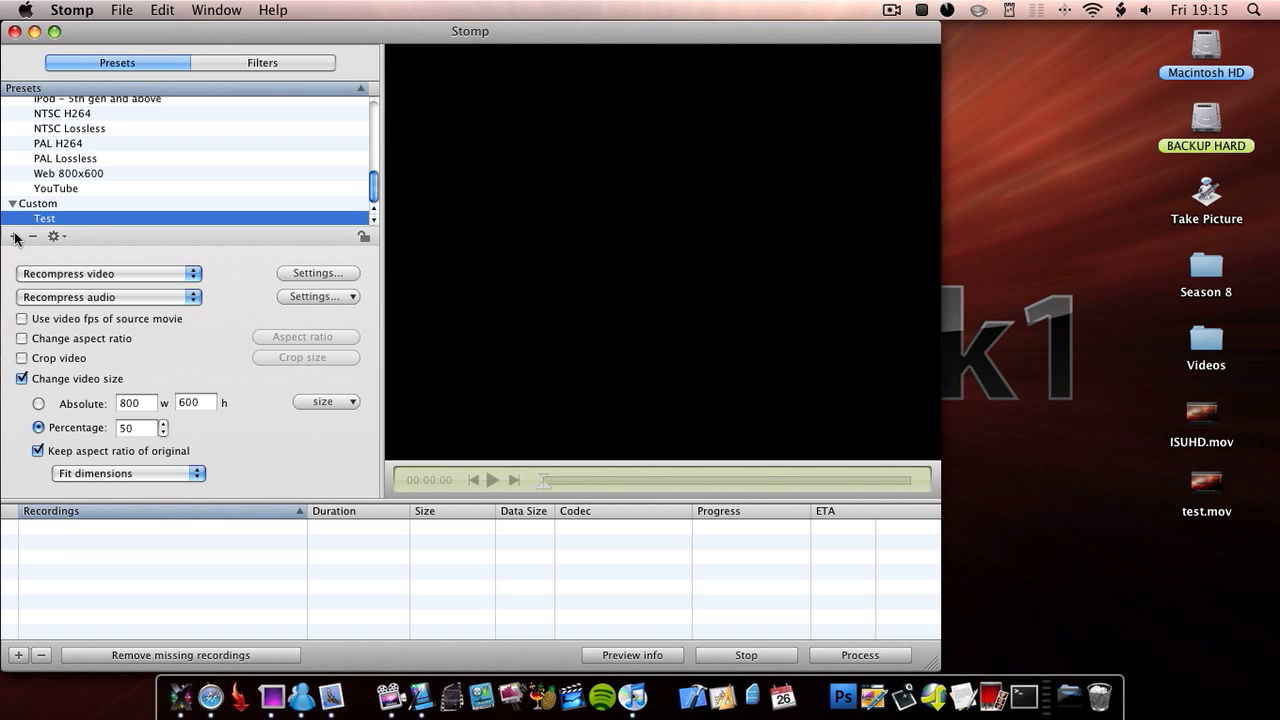
left_click(14, 237)
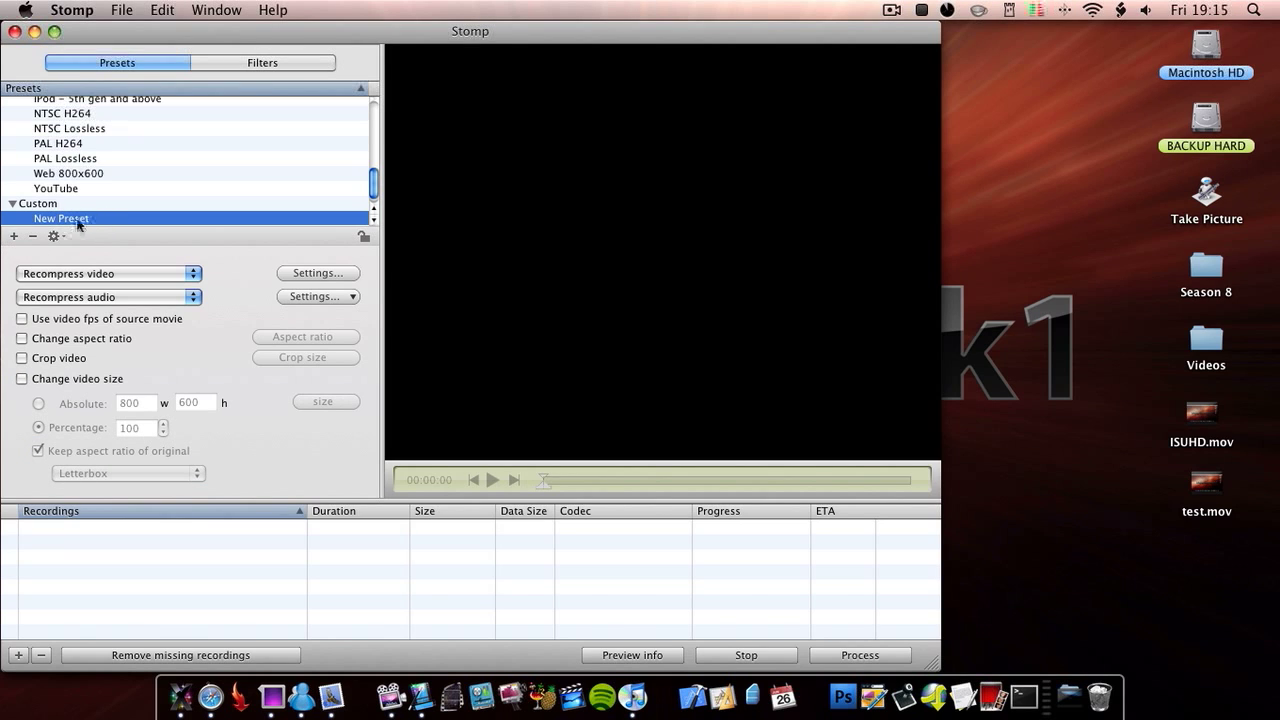
- Rename the new custom preset to 'test'
left_click(77, 220)
type("te")
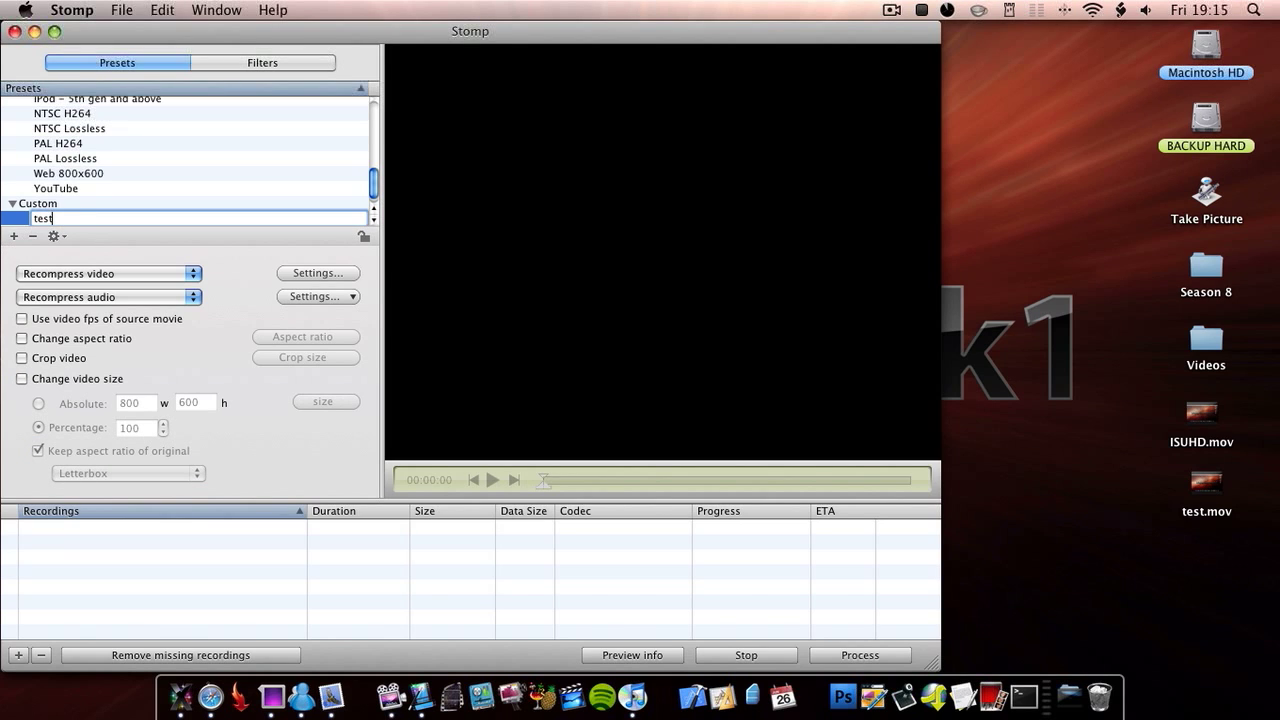
type("st")
key("Return")
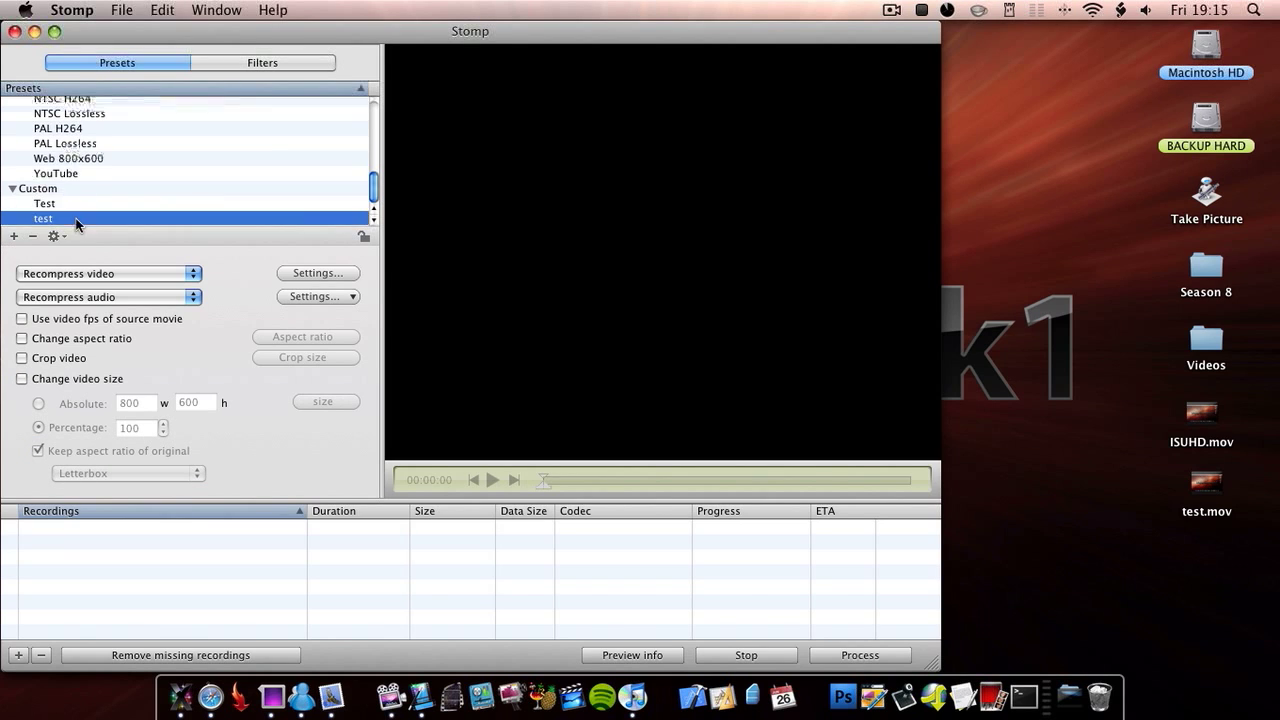
- Keep both video and audio set to recompress in the test preset
left_click(120, 273)
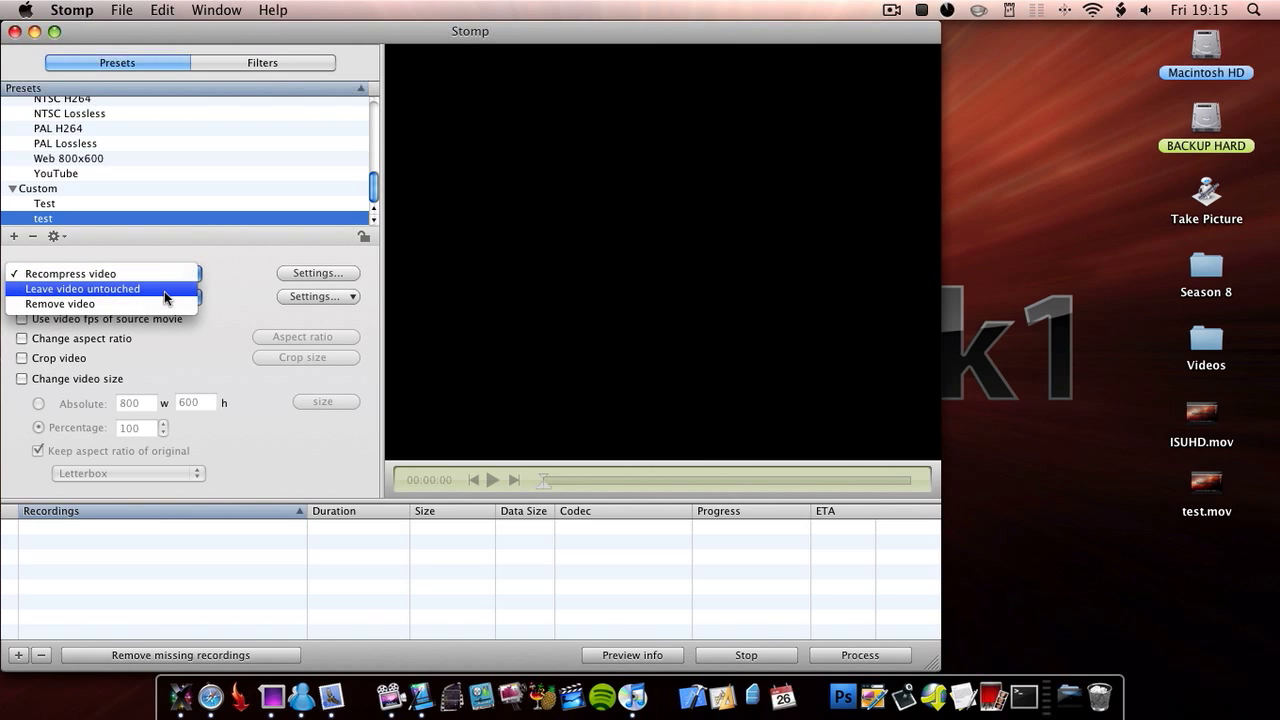
left_click(230, 298)
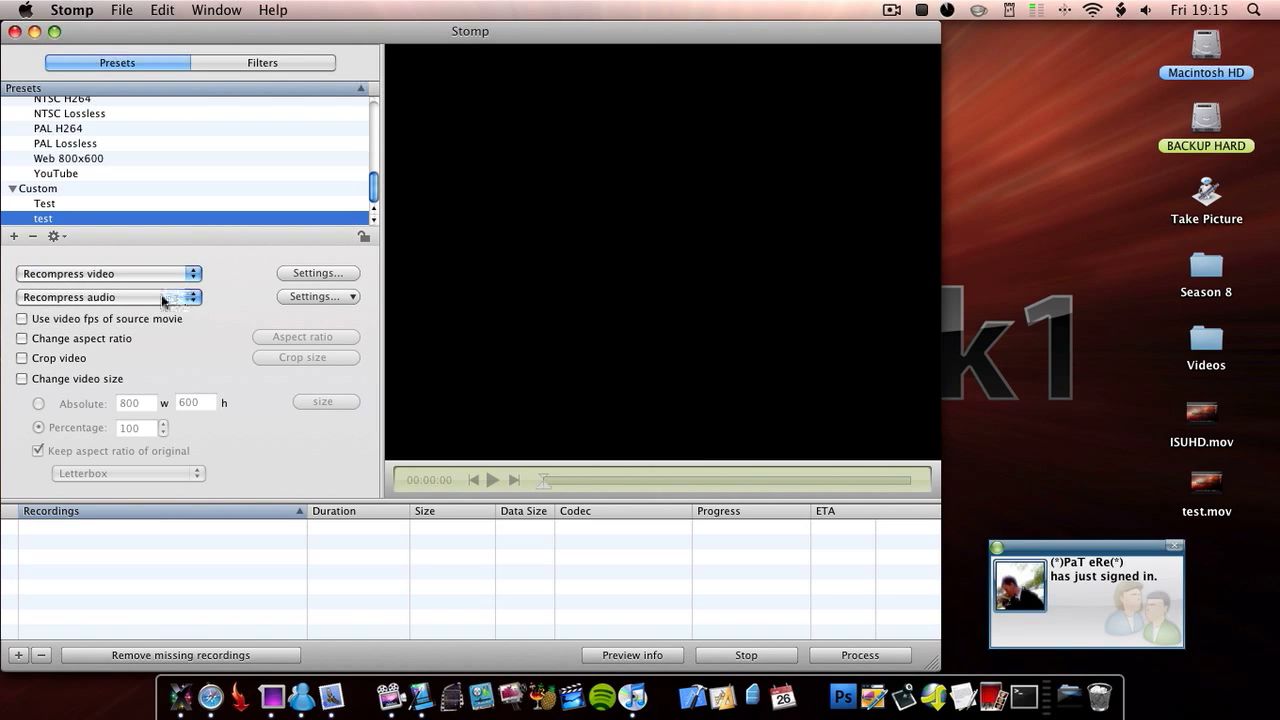
left_click(163, 298)
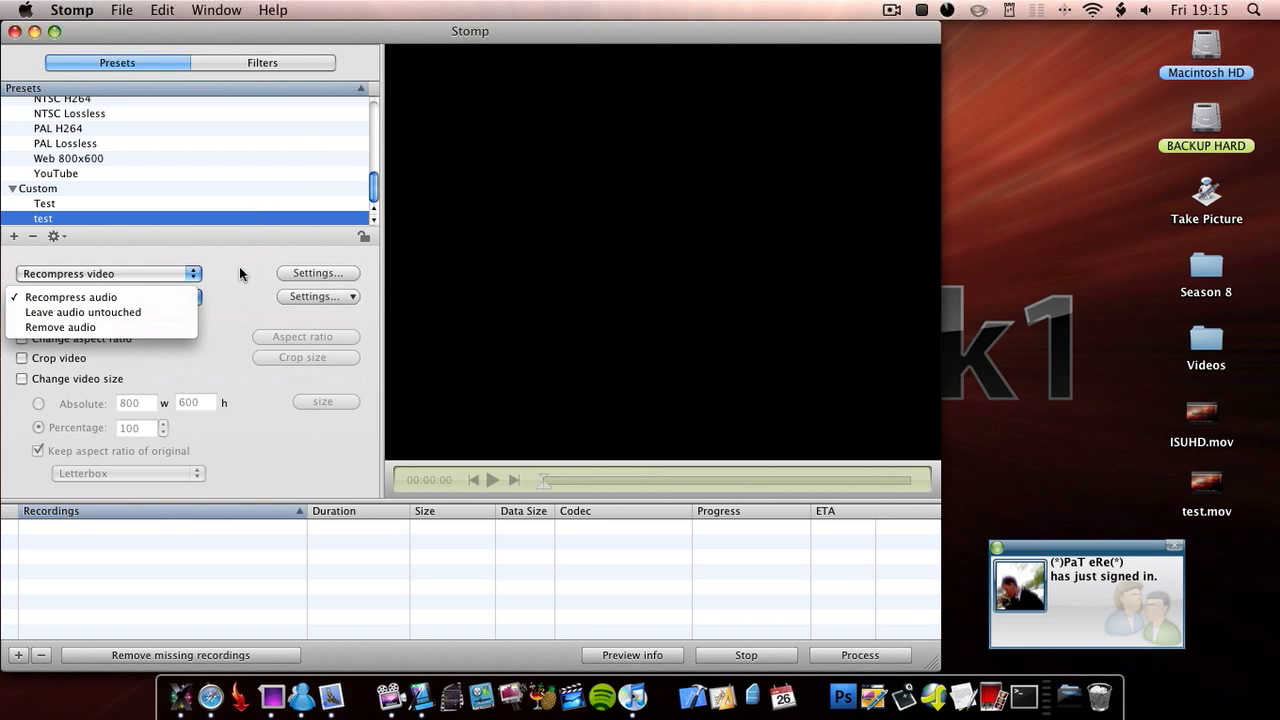
left_click(239, 266)
left_click(170, 297)
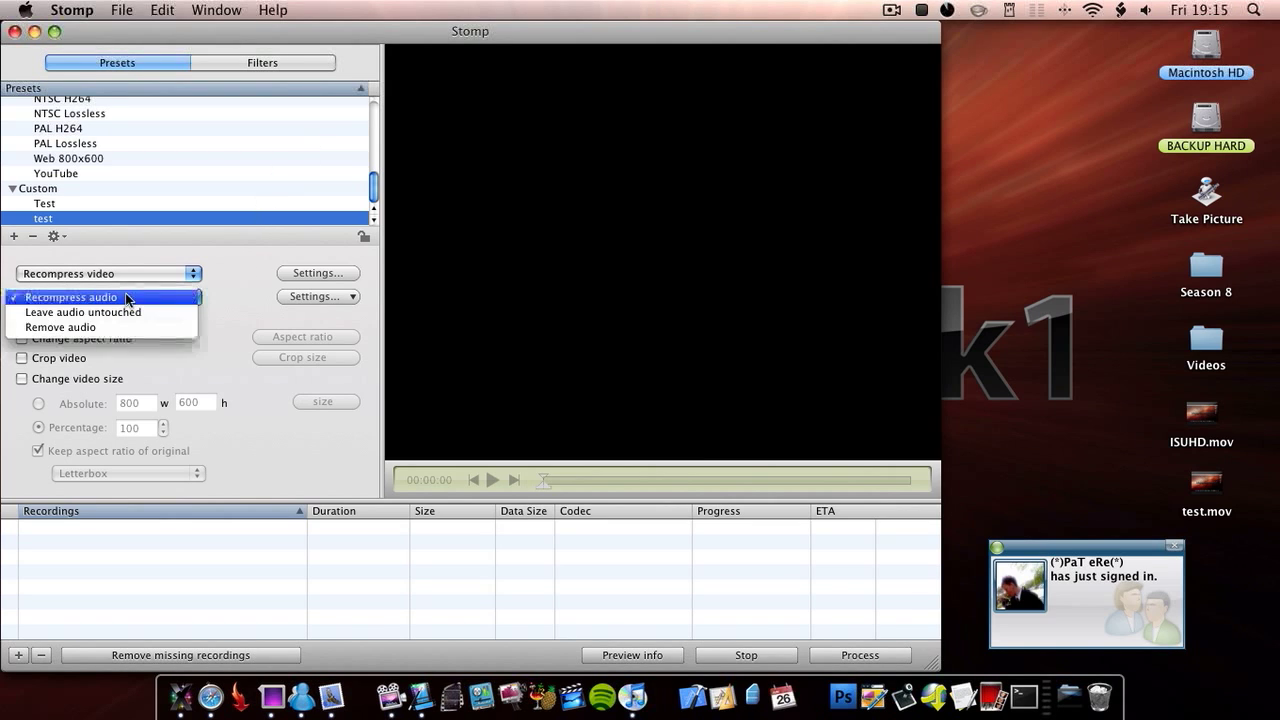
left_click(232, 303)
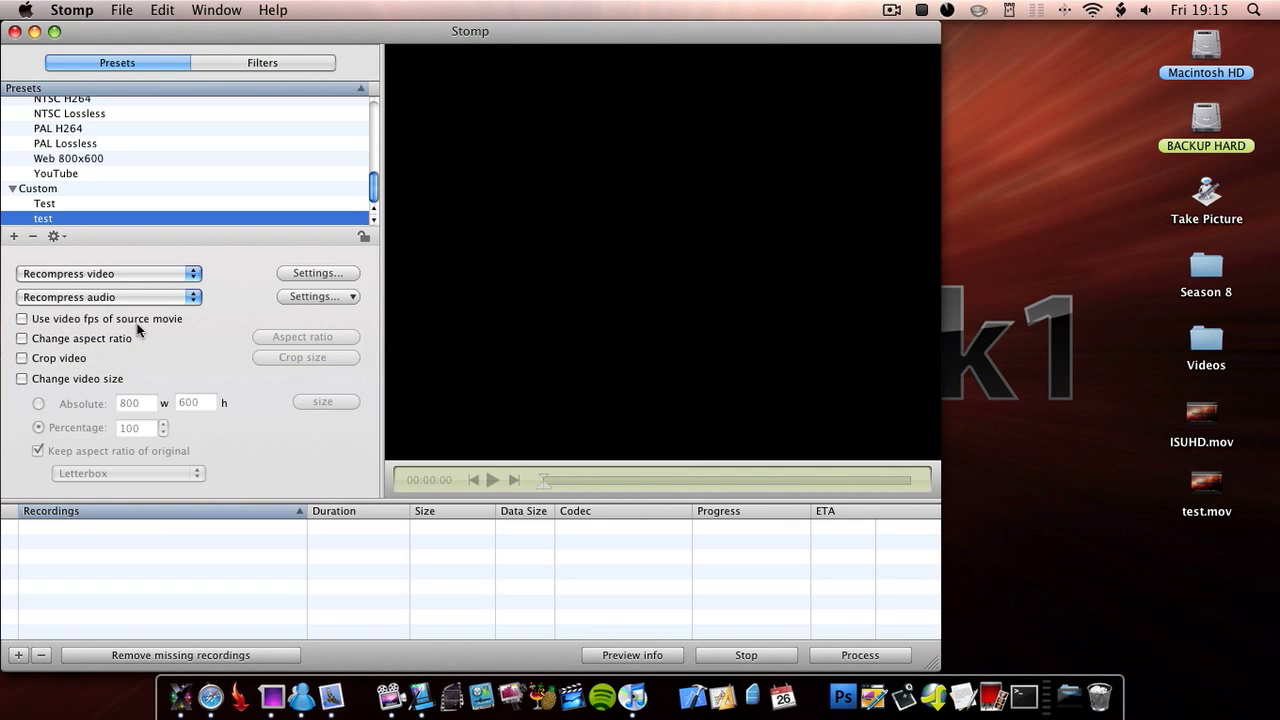
- Try the 1.66:1 aspect ratio and the crop sizes, then leave aspect conversion and cropping off
left_click(103, 342)
left_click(280, 337)
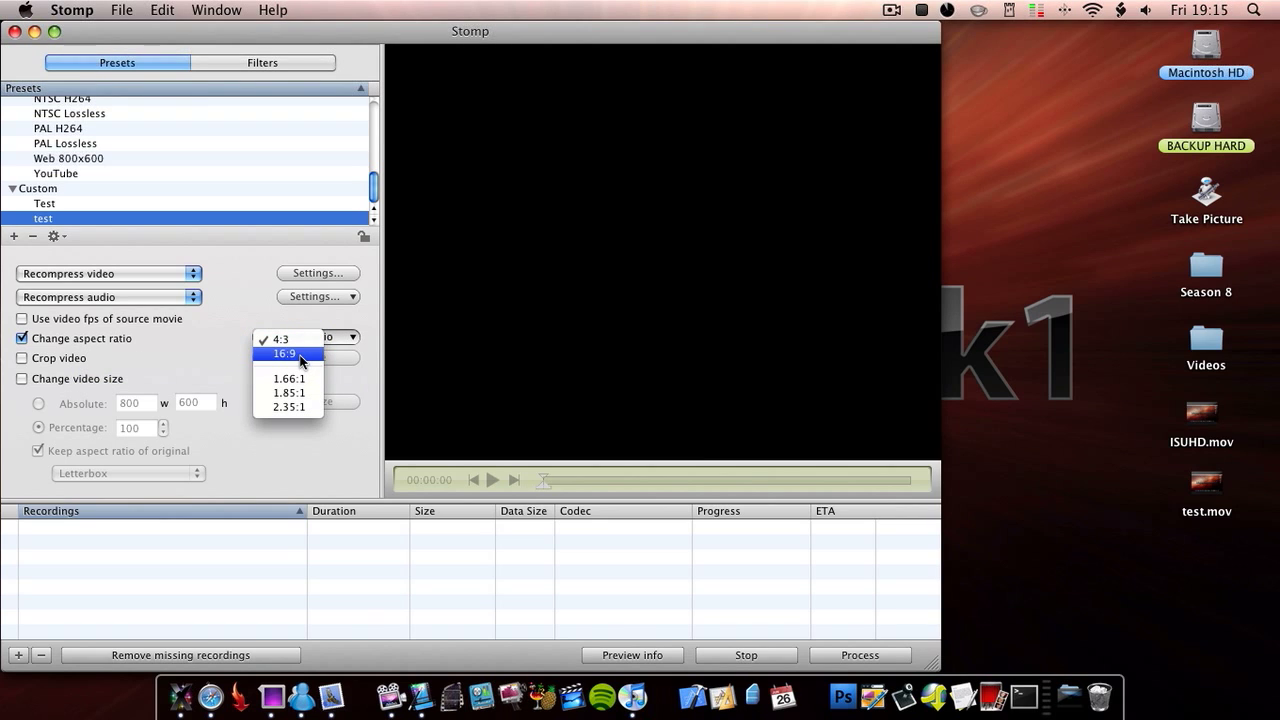
left_click(290, 379)
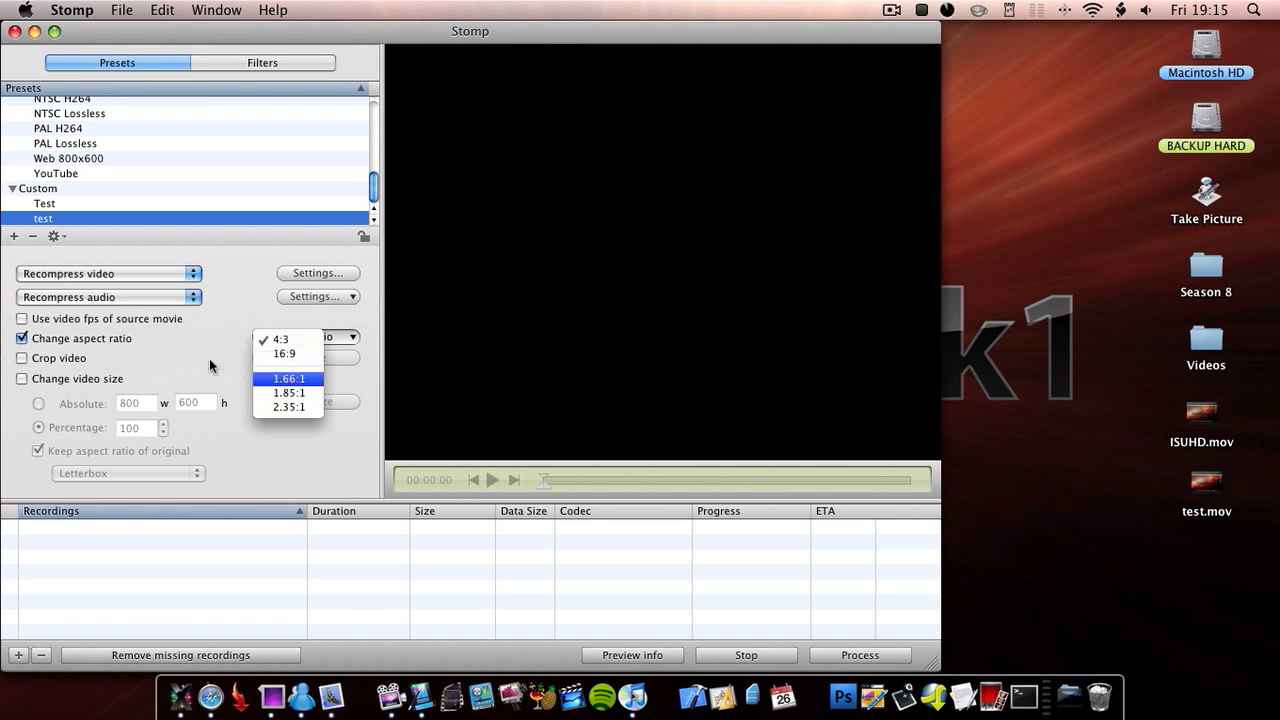
left_click(23, 339)
left_click(26, 358)
left_click(302, 357)
left_click(300, 358)
left_click(24, 358)
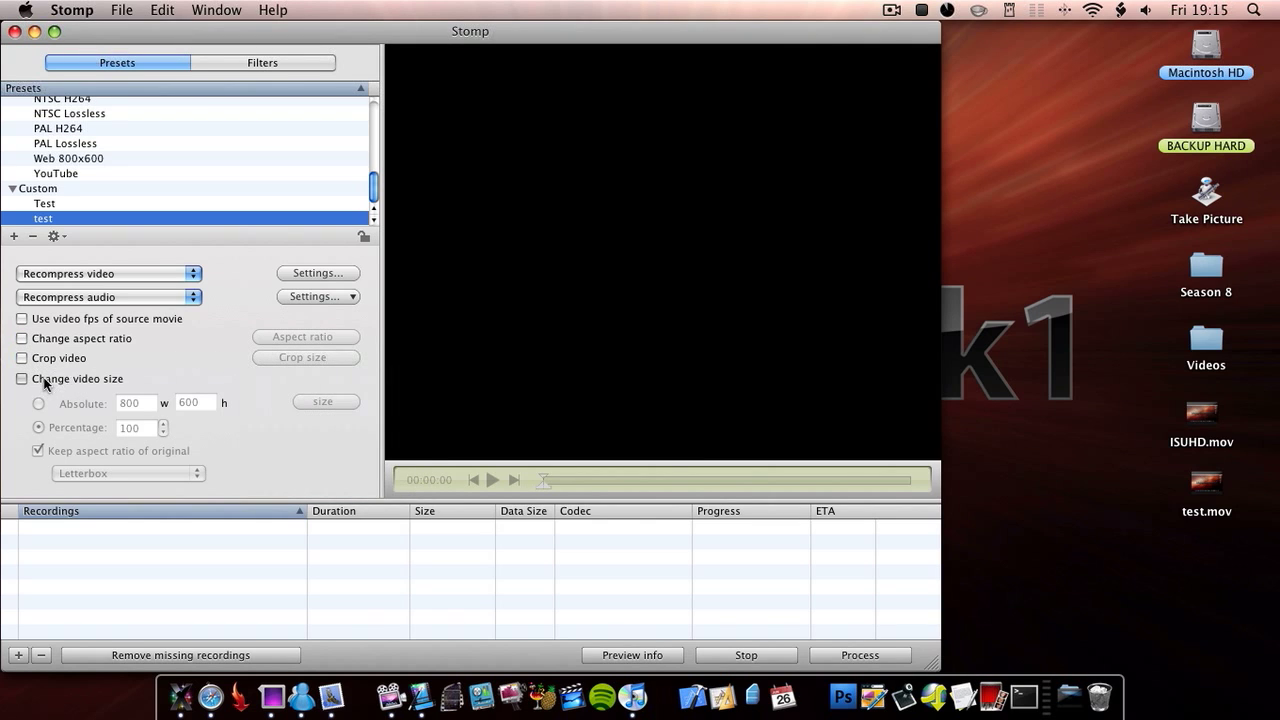
- Look at the resize fitting choices, then leave Change video size unchecked
left_click(48, 377)
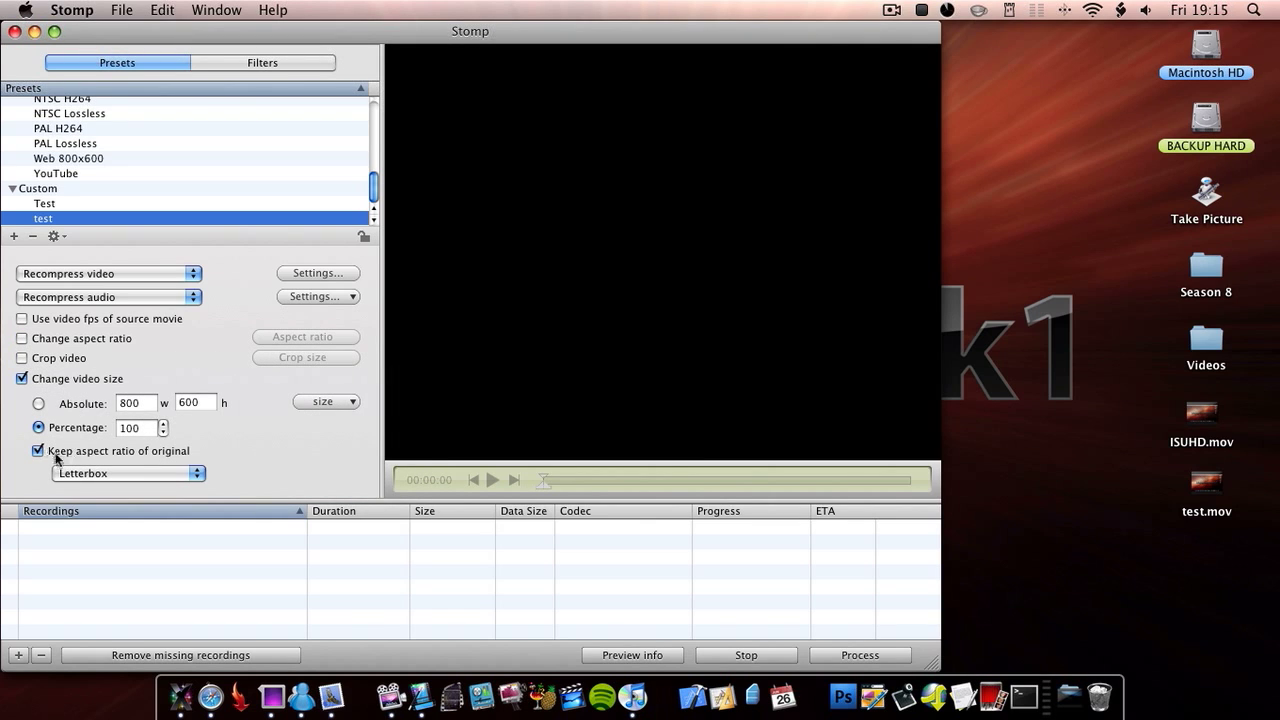
left_click(82, 472)
left_click(281, 471)
left_click(38, 378)
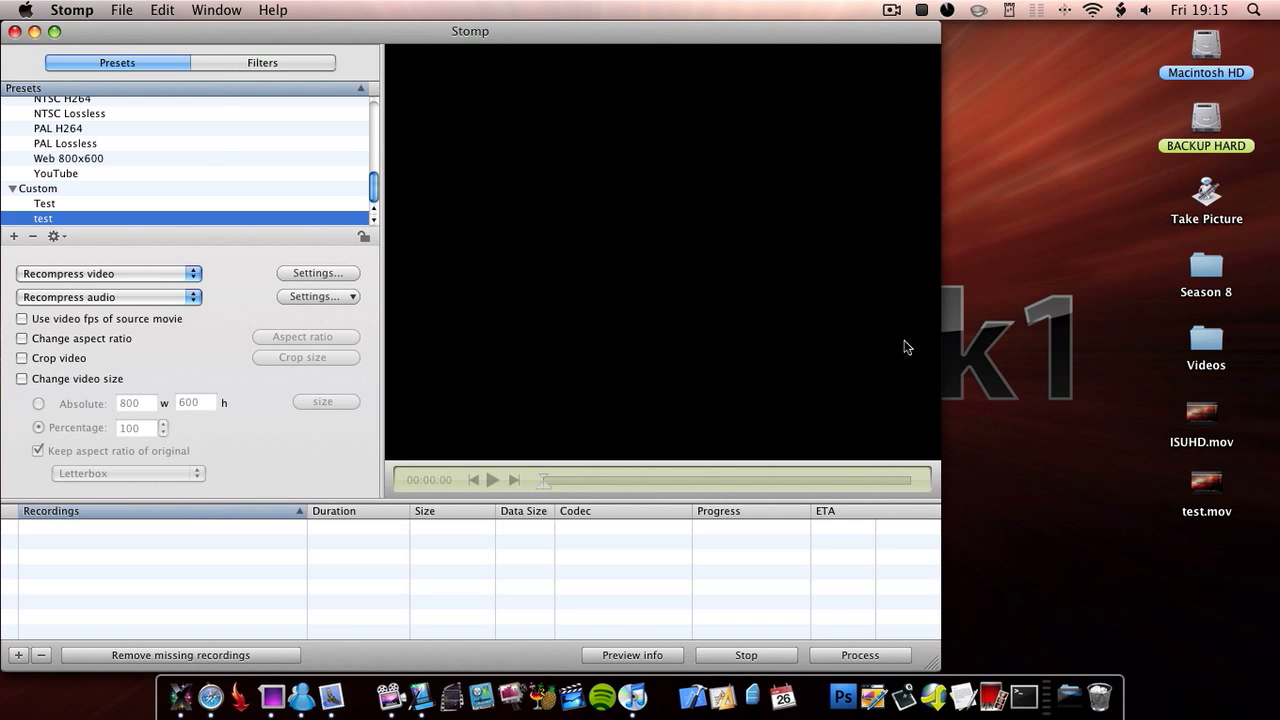
- Quick Look ISUHD.mov on the desktop and drag it into Stomp's Recordings list
left_click(1200, 420)
key("space")
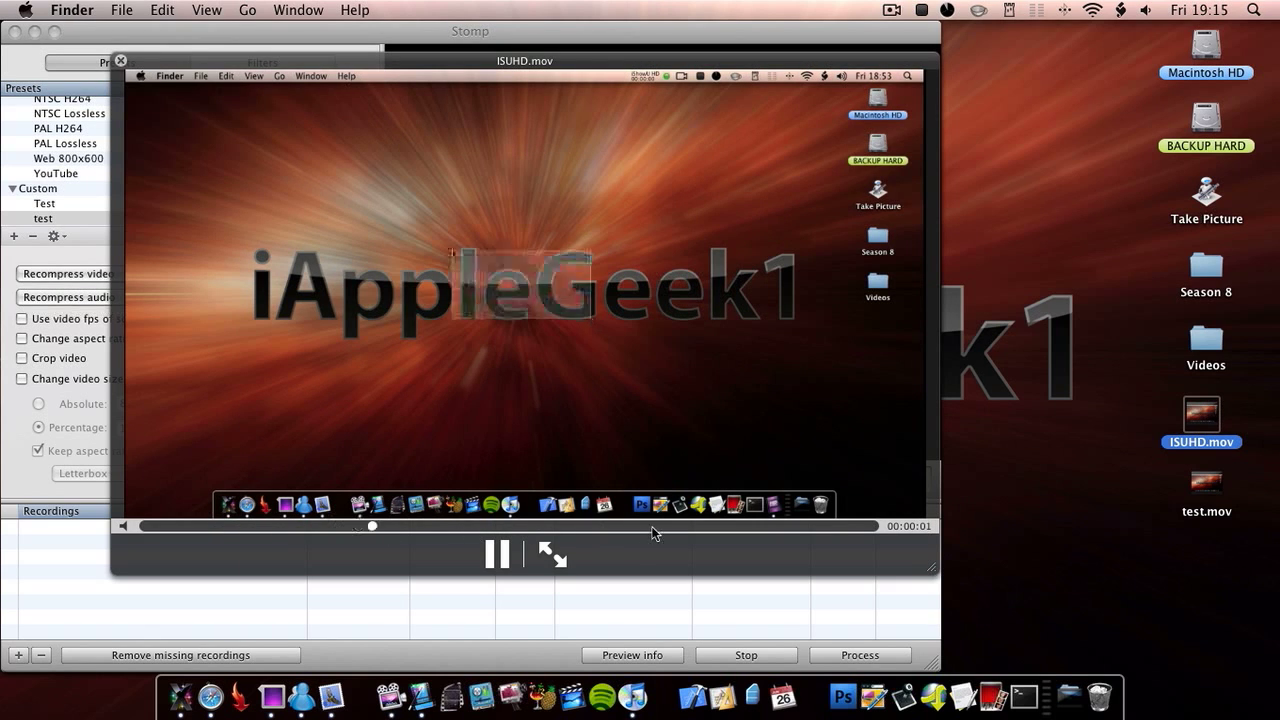
key("space")
left_click_drag(1200, 422, 614, 557)
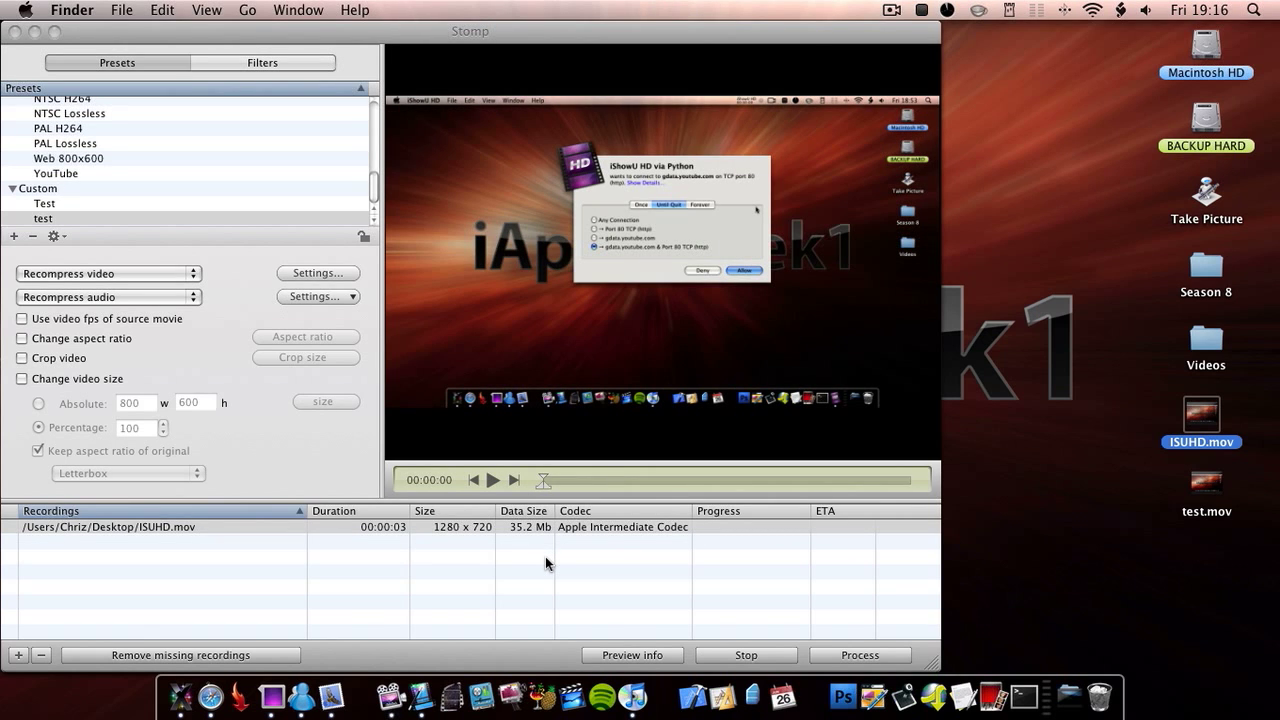
left_click(545, 527)
left_click(262, 63)
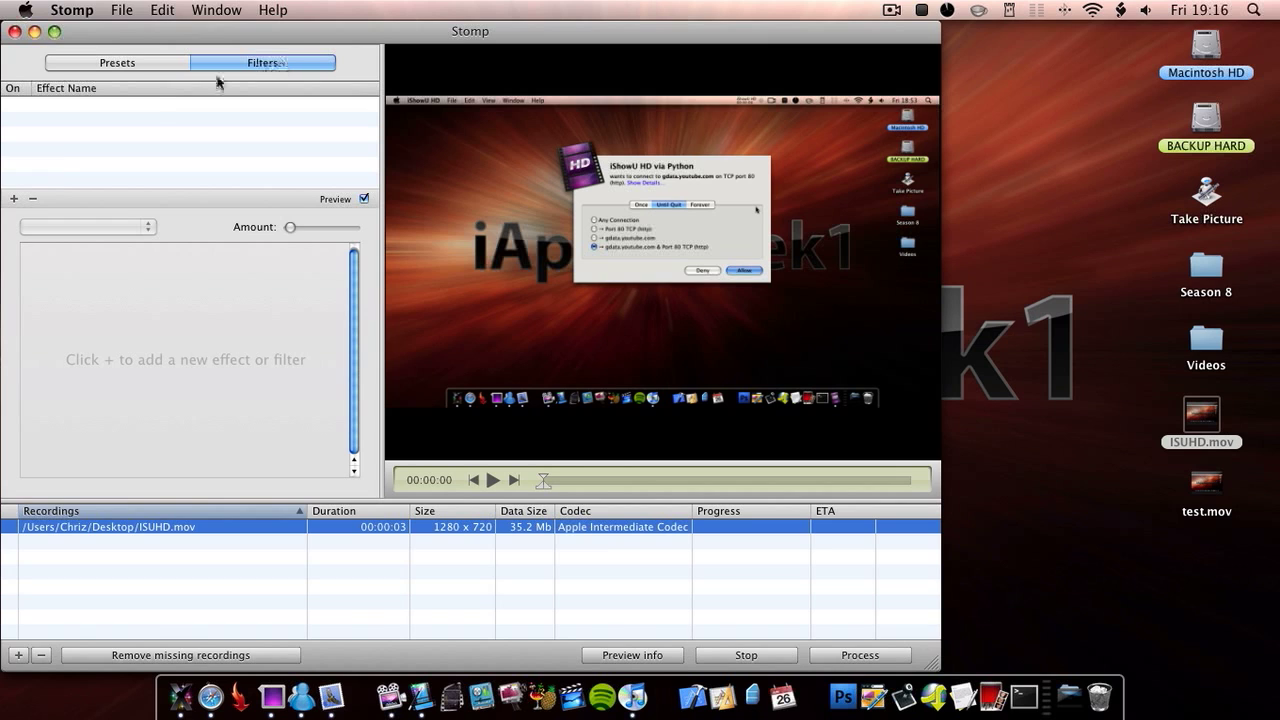
- Browse the filter categories and apply Color Effect > False Color to ISUHD.mov
left_click(14, 198)
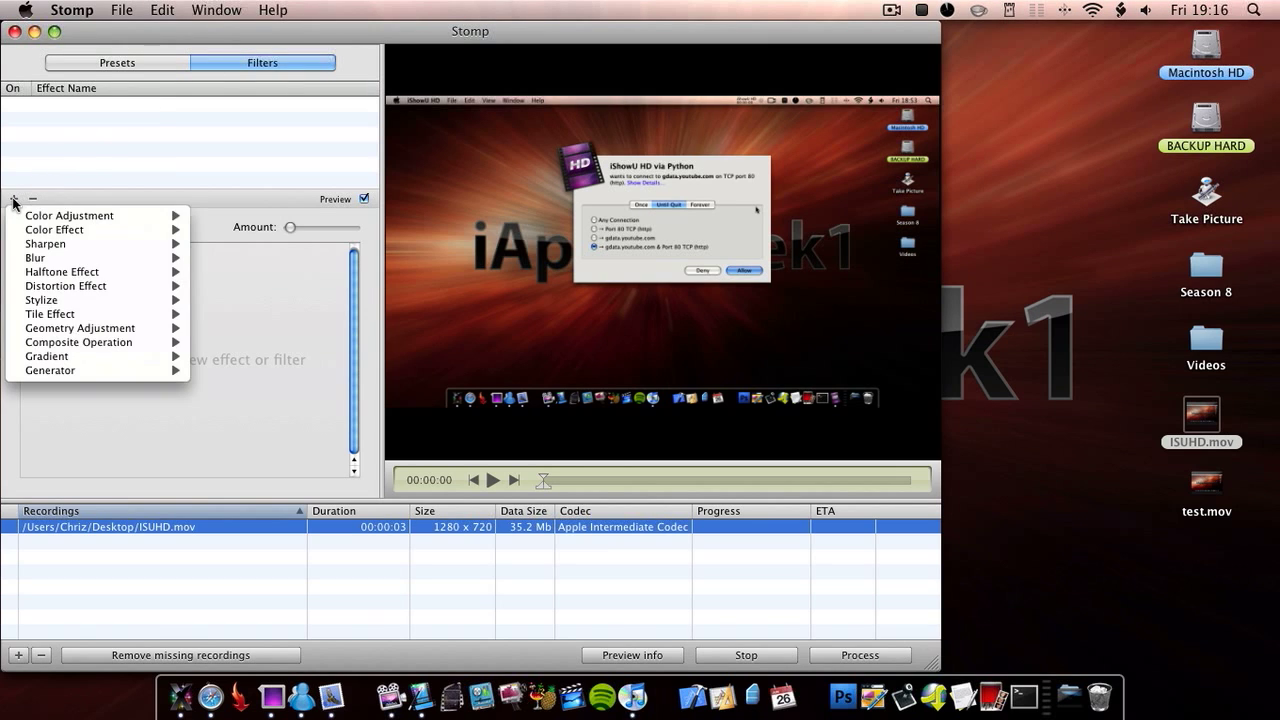
mouse_move(52, 219)
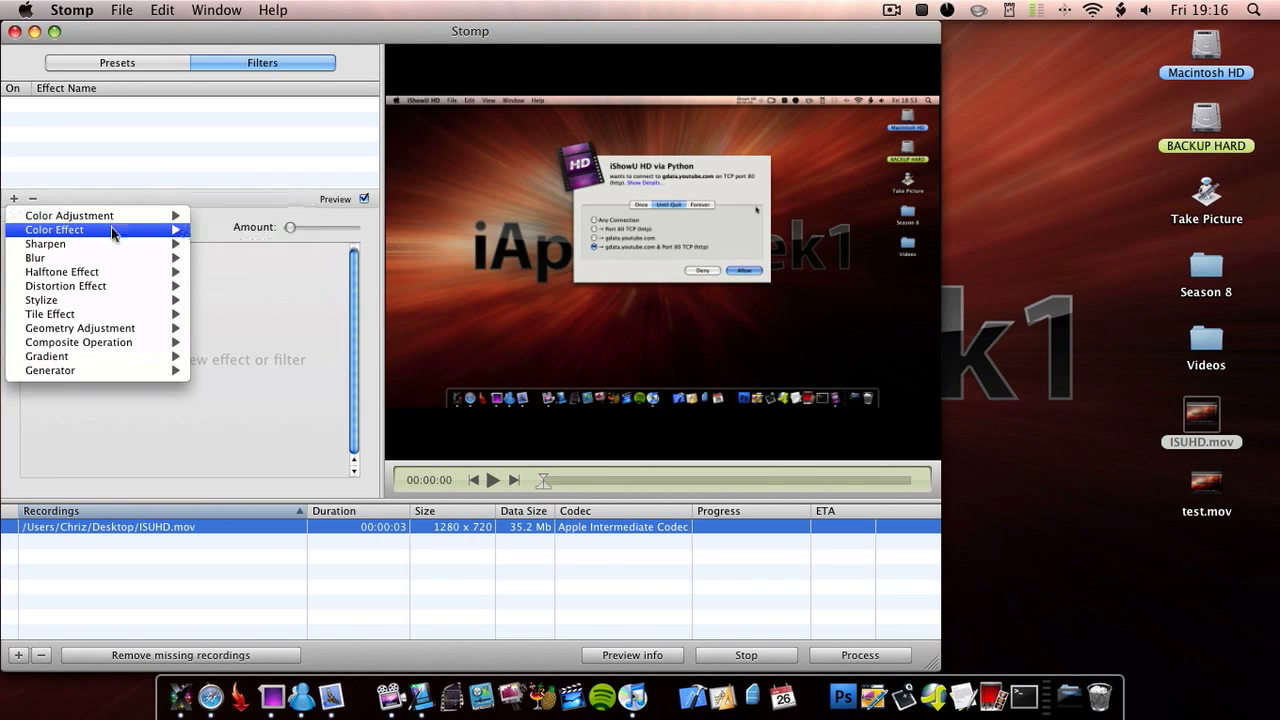
mouse_move(111, 229)
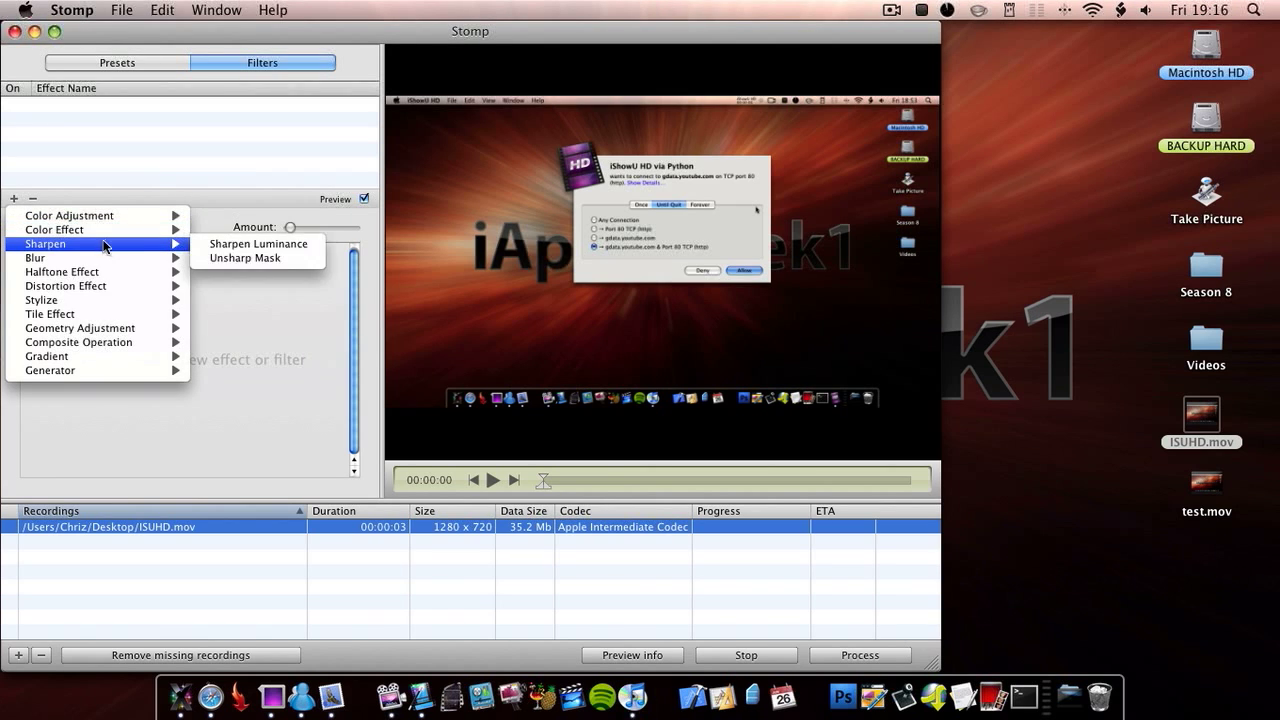
mouse_move(104, 274)
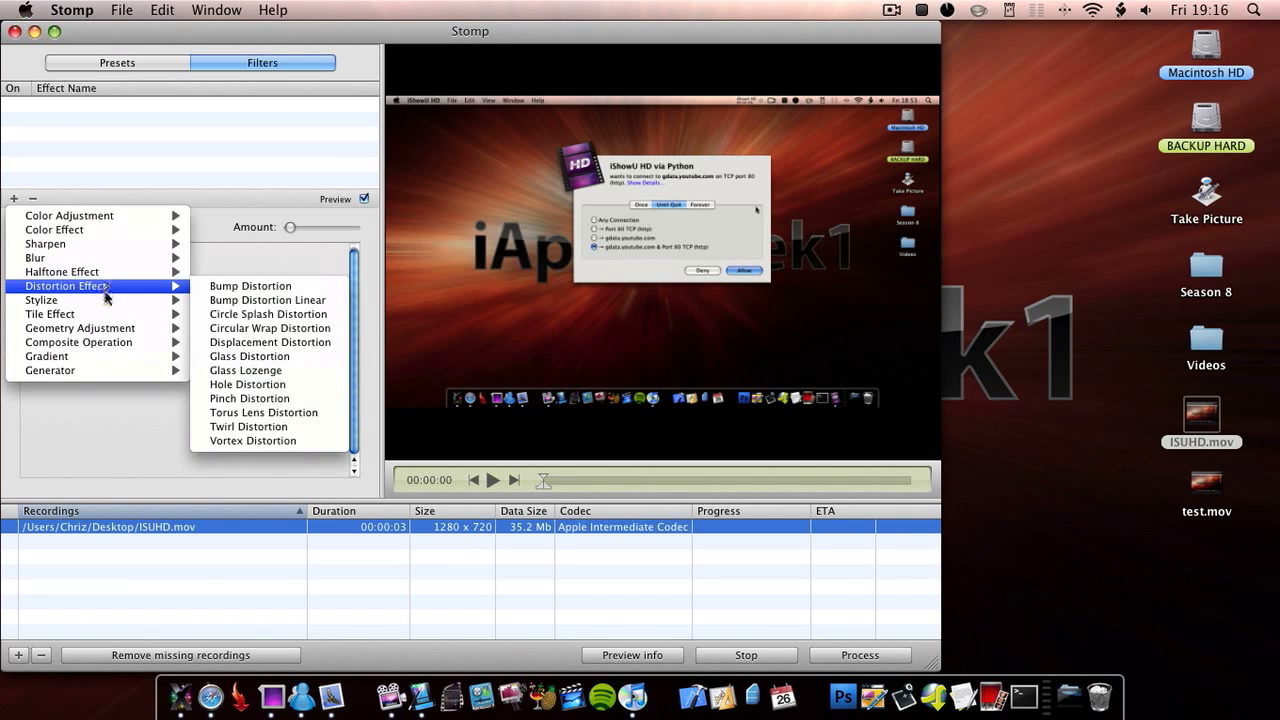
mouse_move(98, 317)
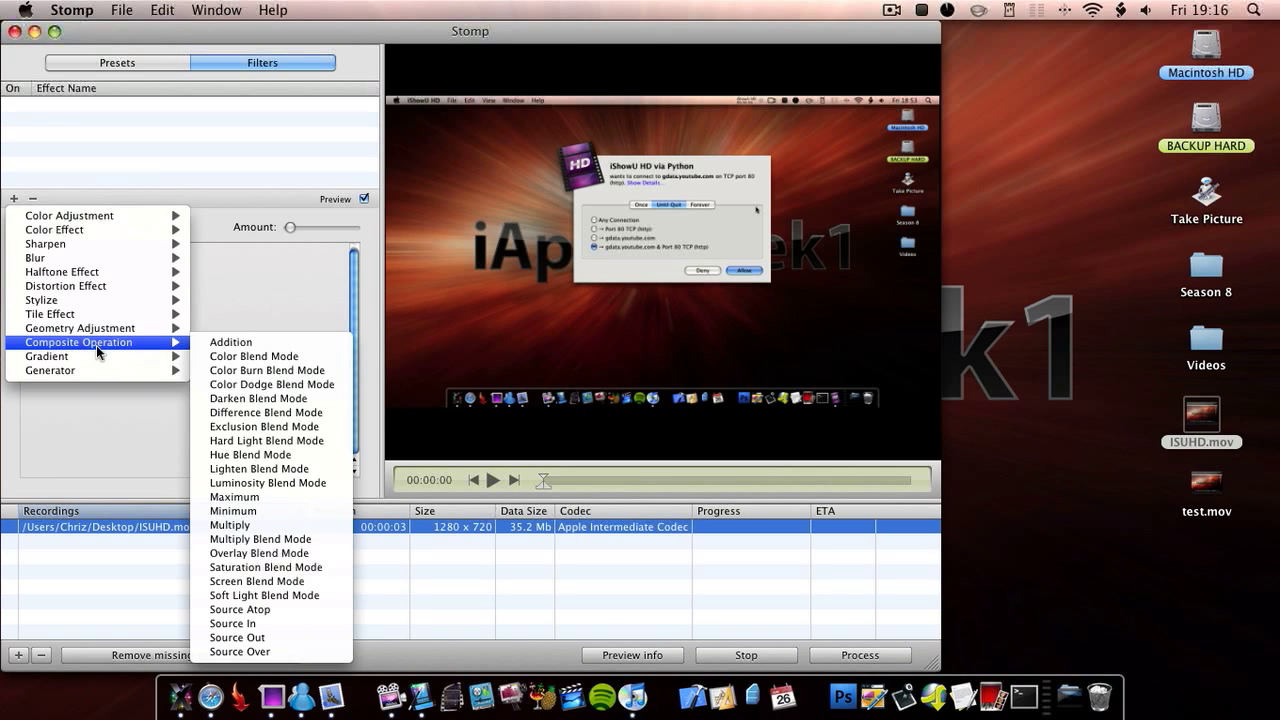
mouse_move(85, 370)
left_click(110, 101)
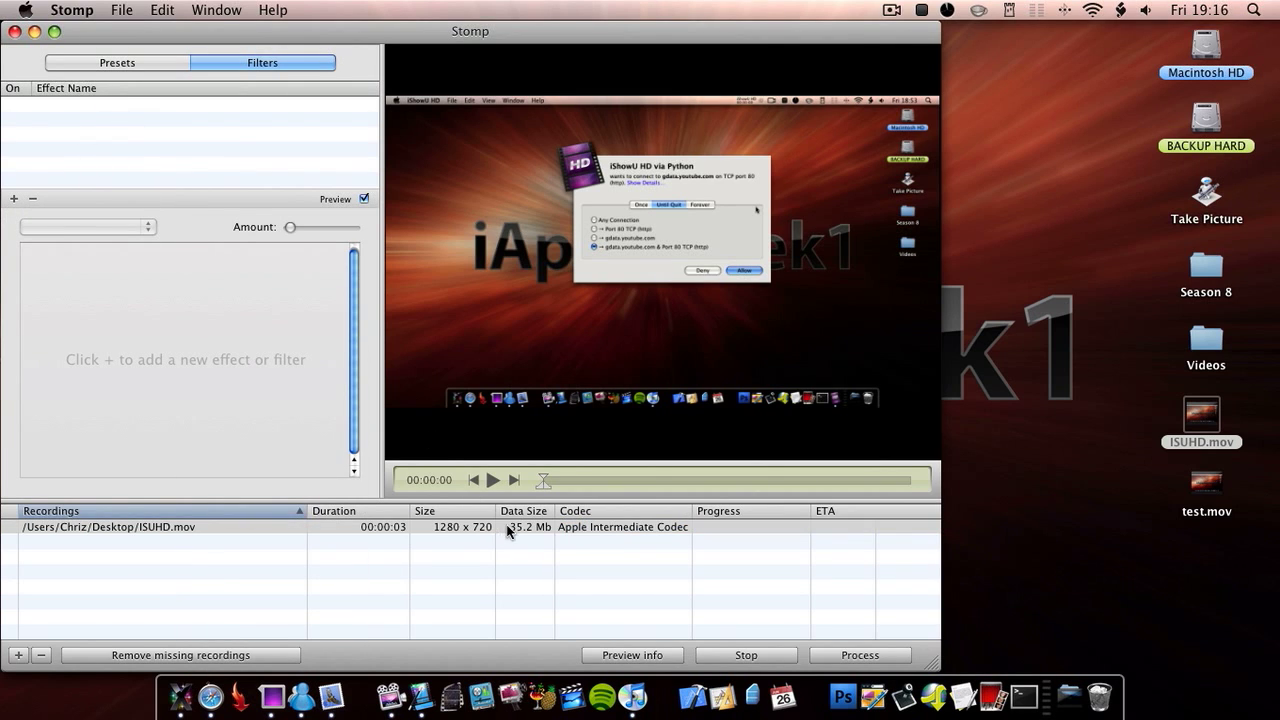
left_click(17, 200)
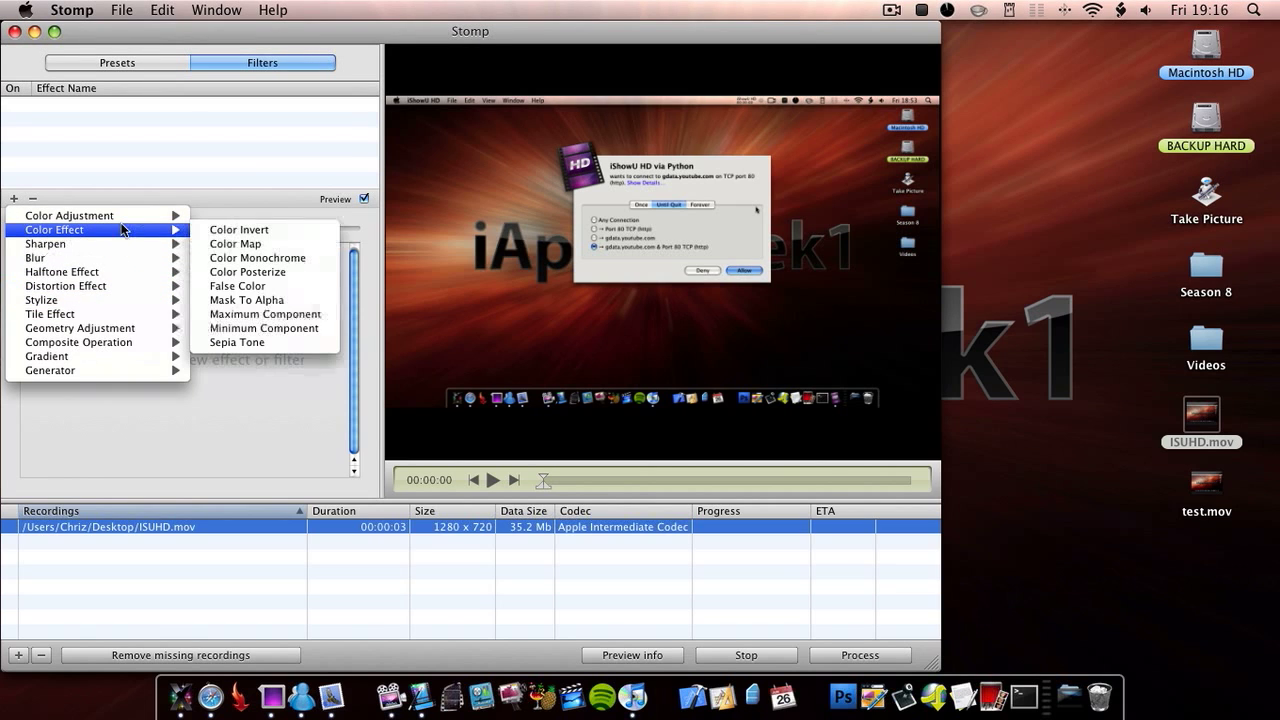
left_click(267, 289)
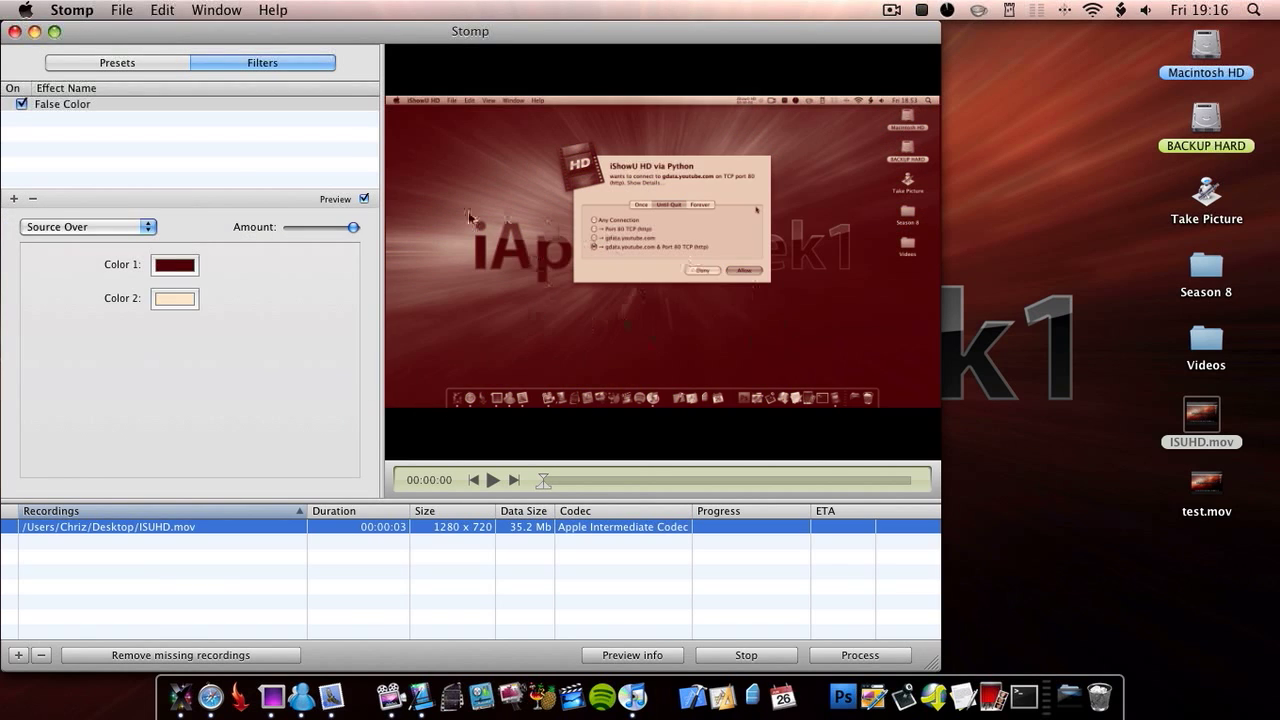
- Try a vivid blue for False Color's Color 1, switch the filter off, and reselect the Test preset
left_click(178, 265)
left_click(288, 455)
left_click_drag(450, 403, 448, 472)
left_click_drag(452, 550, 463, 370)
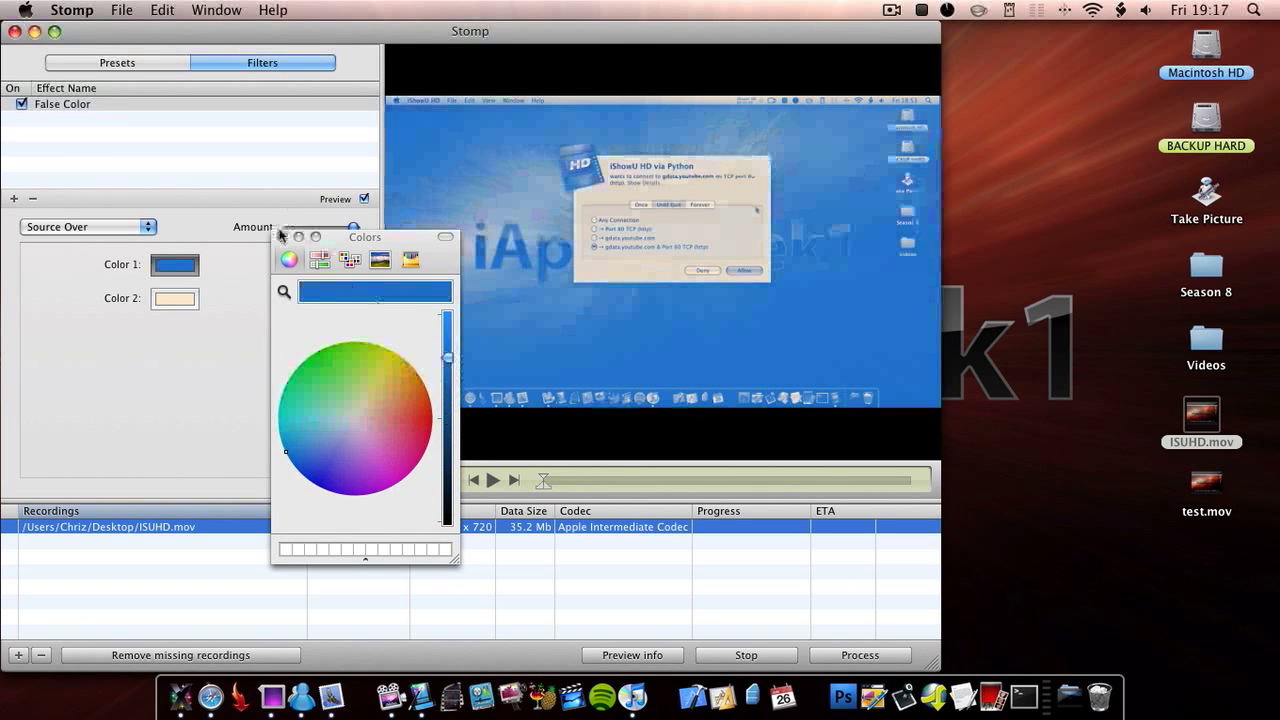
left_click(282, 237)
left_click(21, 103)
left_click(140, 62)
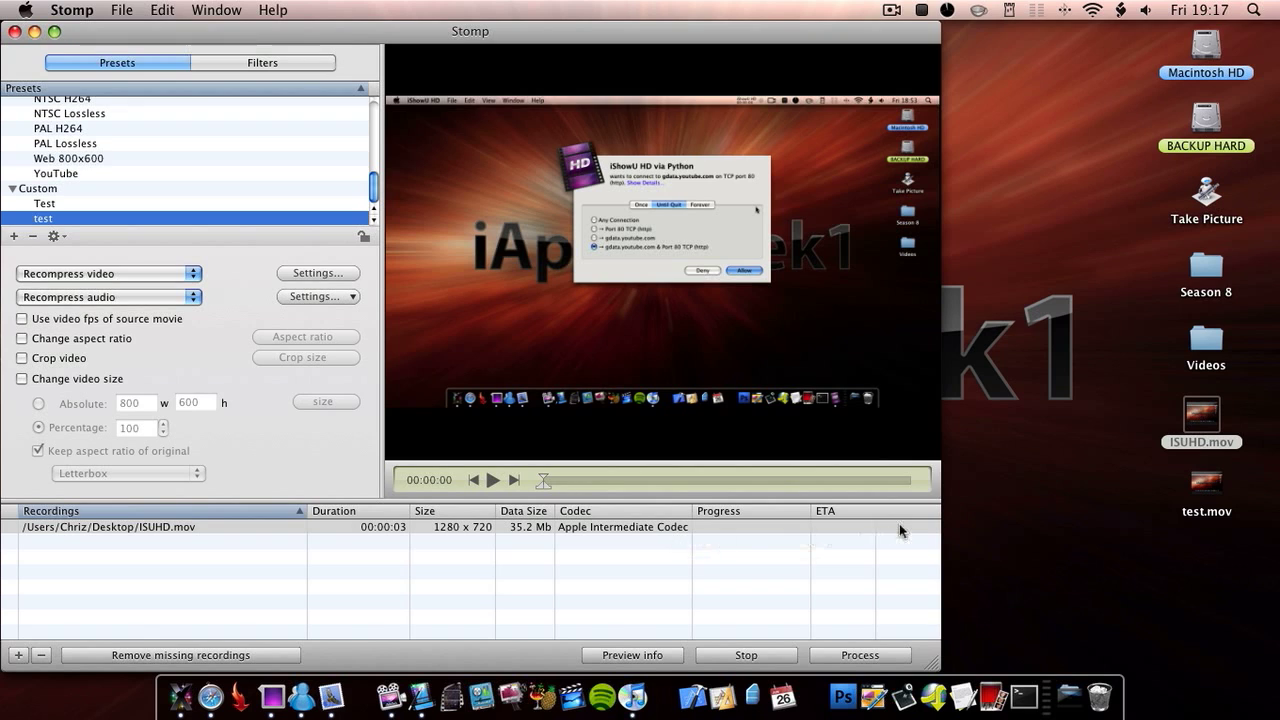
left_click(195, 204)
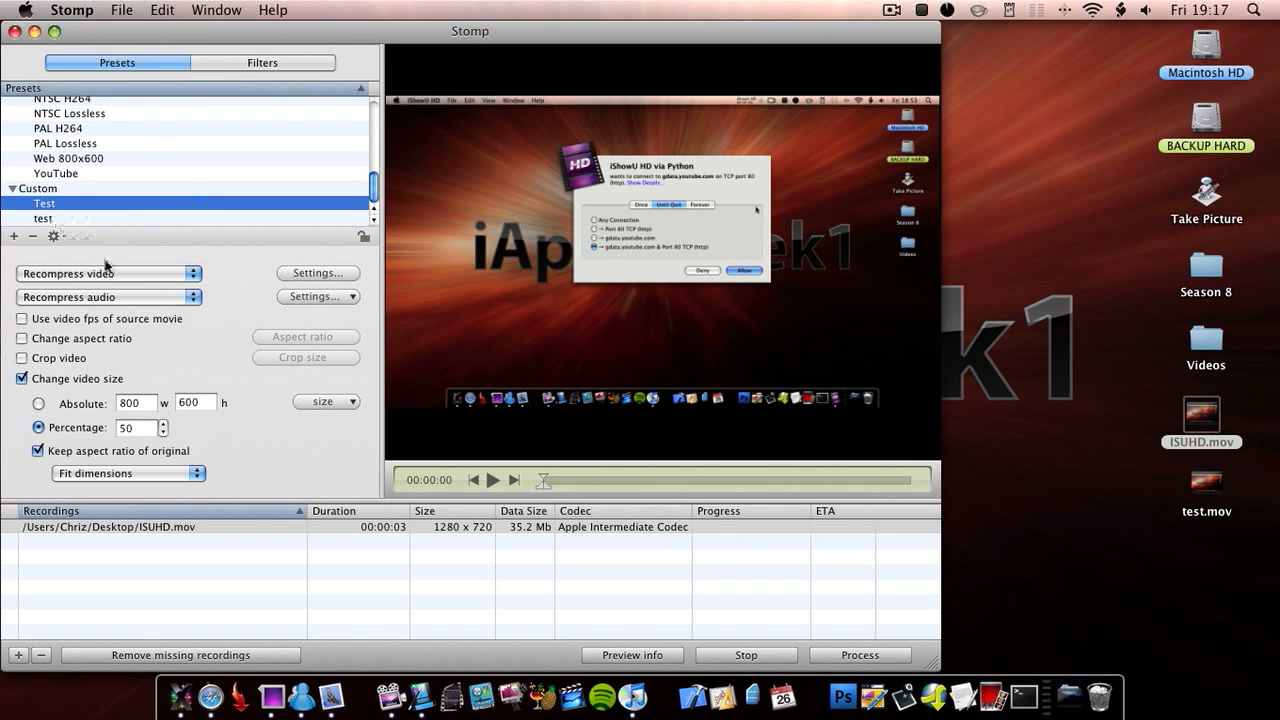
- Process ISUHD.mov with the Test preset into test.mov on the Desktop, replacing the old file
left_click(828, 652)
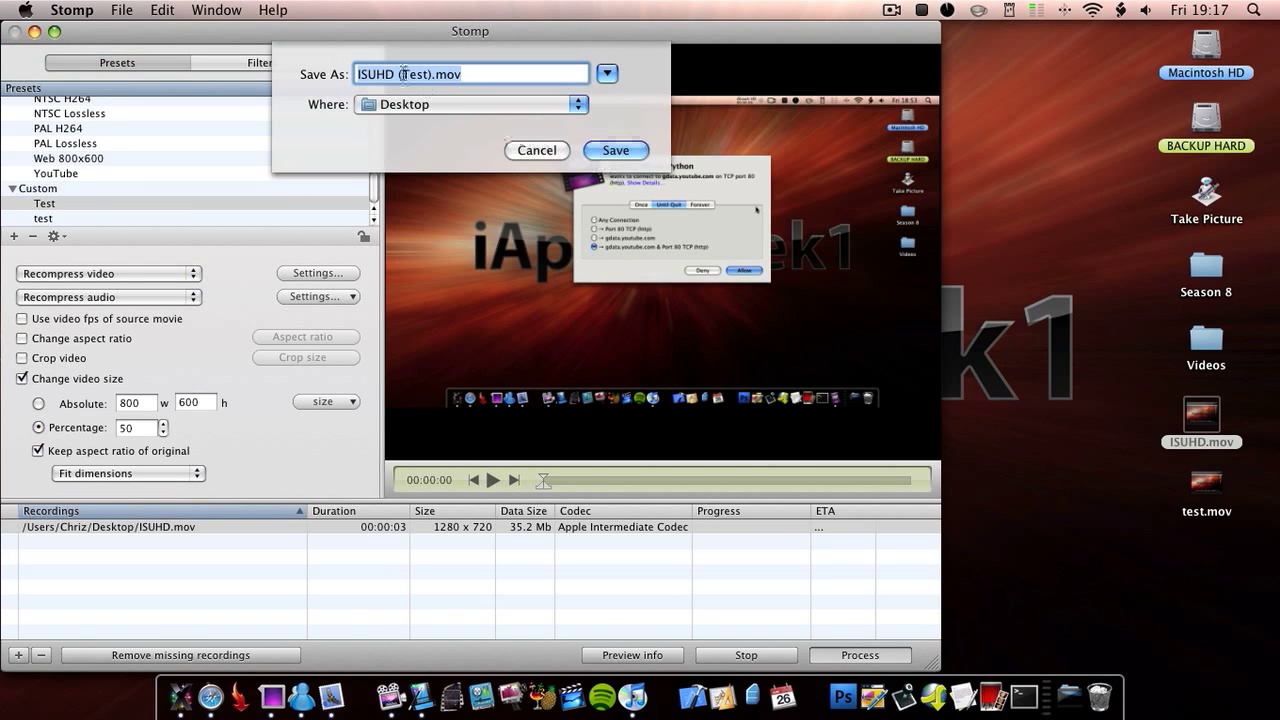
left_click(431, 74)
type("test")
key("Return")
key("Return")
key("Return")
key("Return")
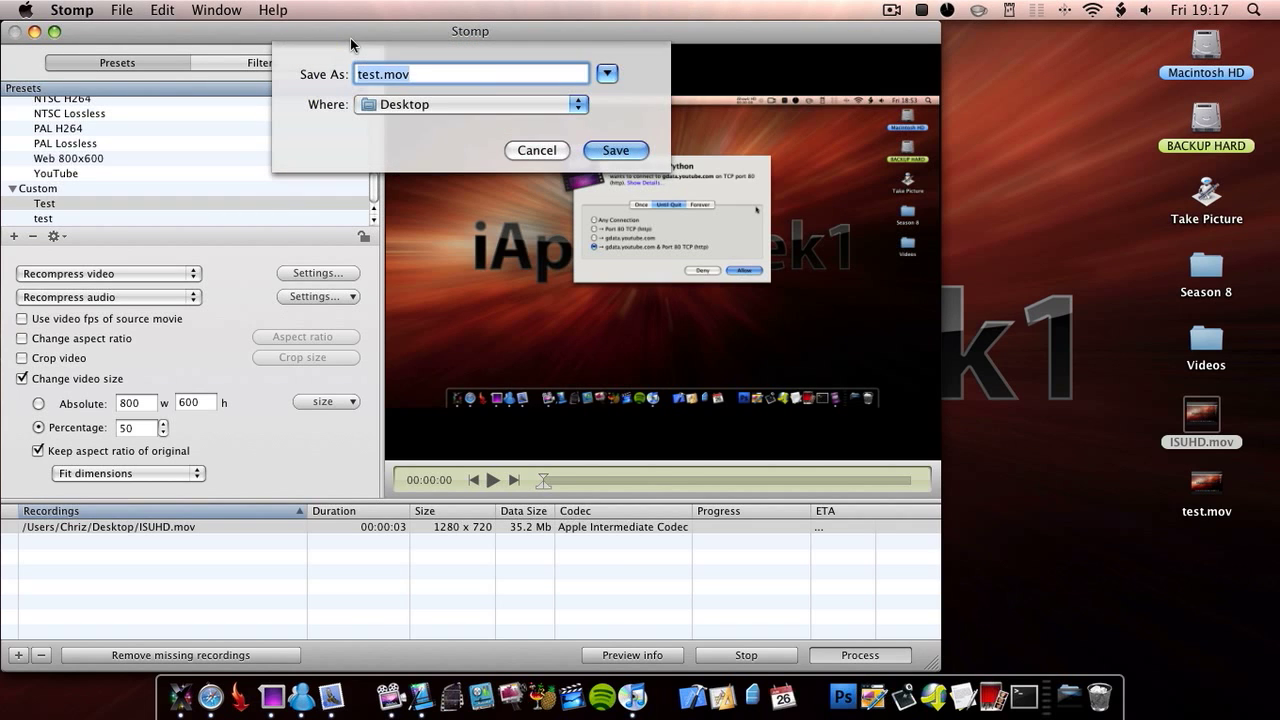
left_click(612, 150)
left_click(620, 155)
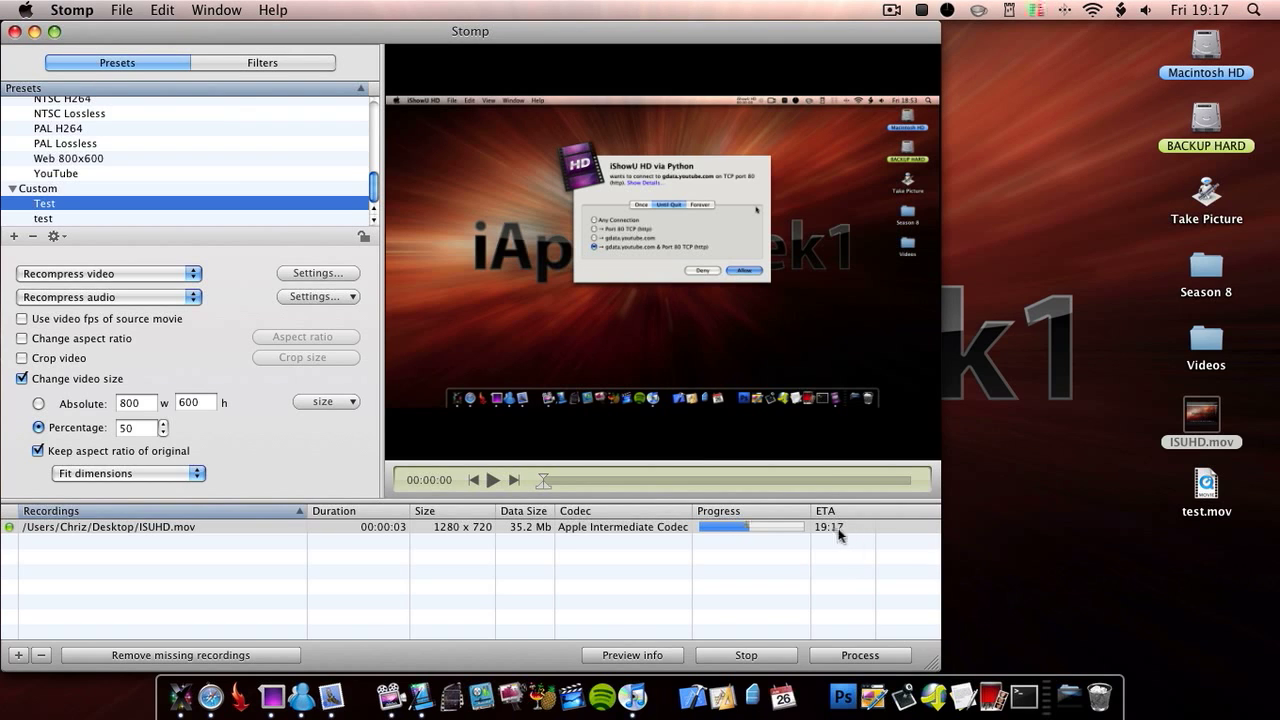
- Wait for the conversion to finish, then return to Stomp and focus the 50 percent size value
left_click(1199, 10)
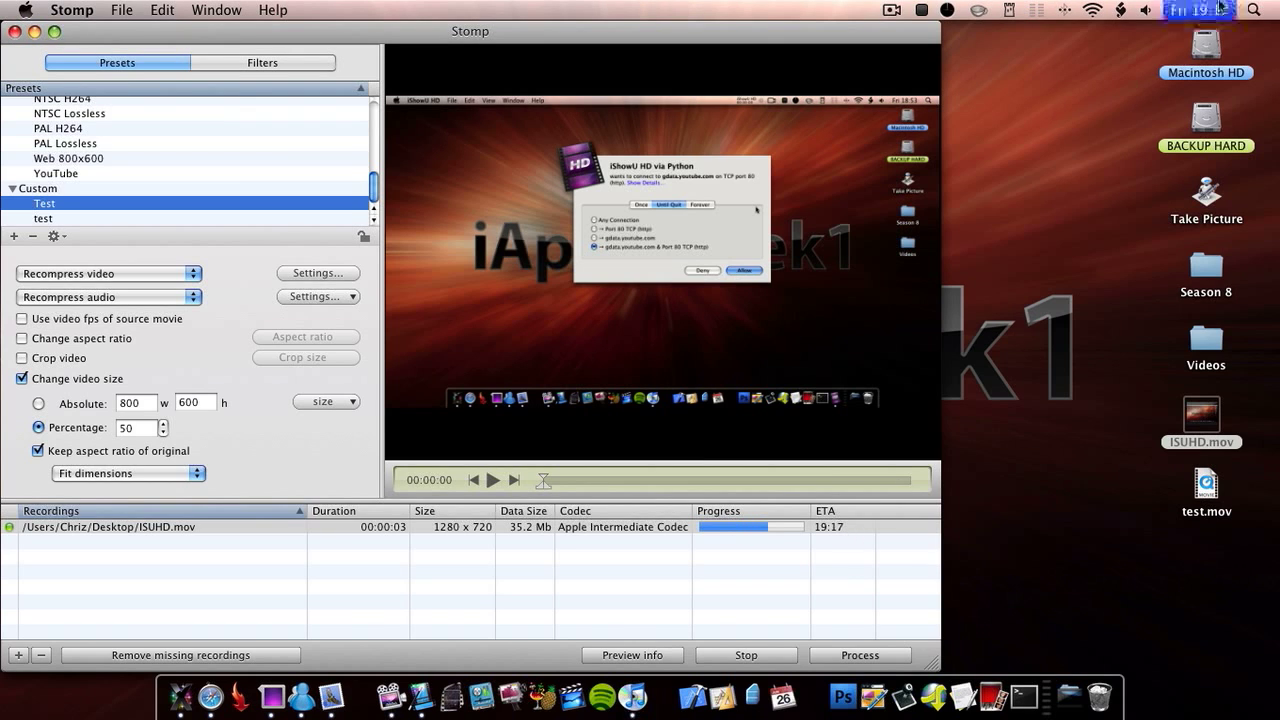
left_click(1113, 307)
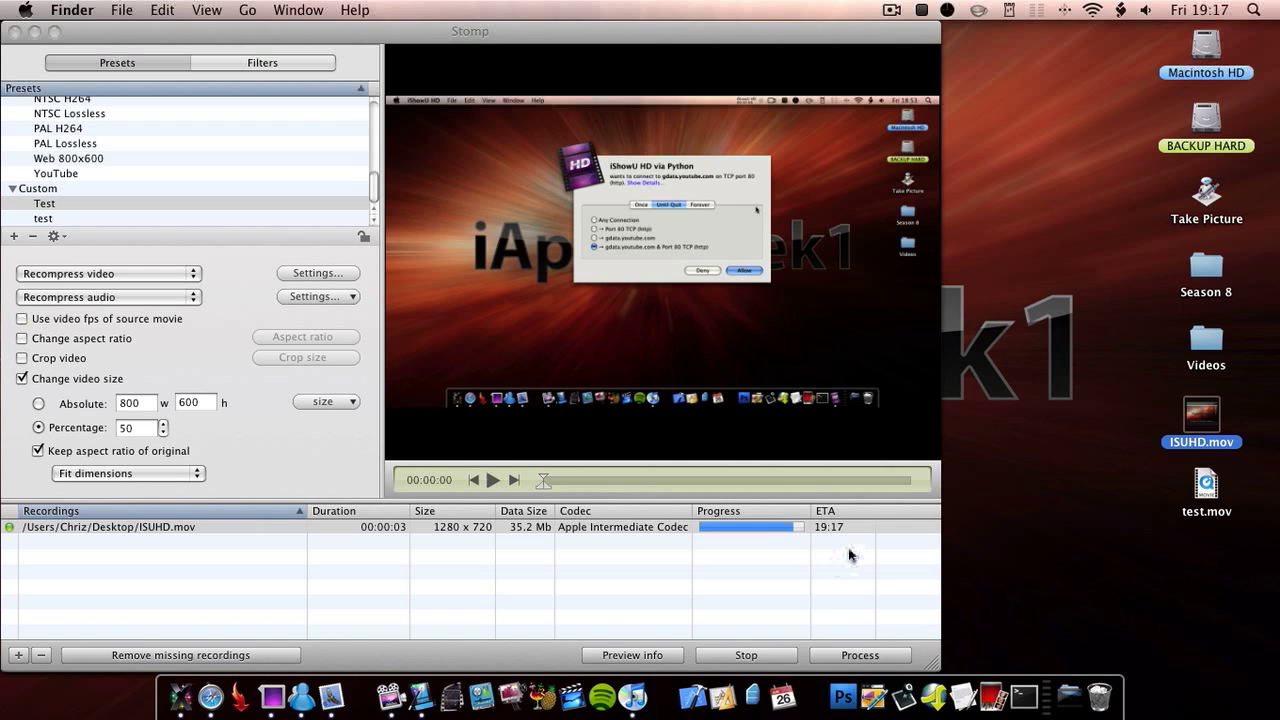
left_click(333, 487)
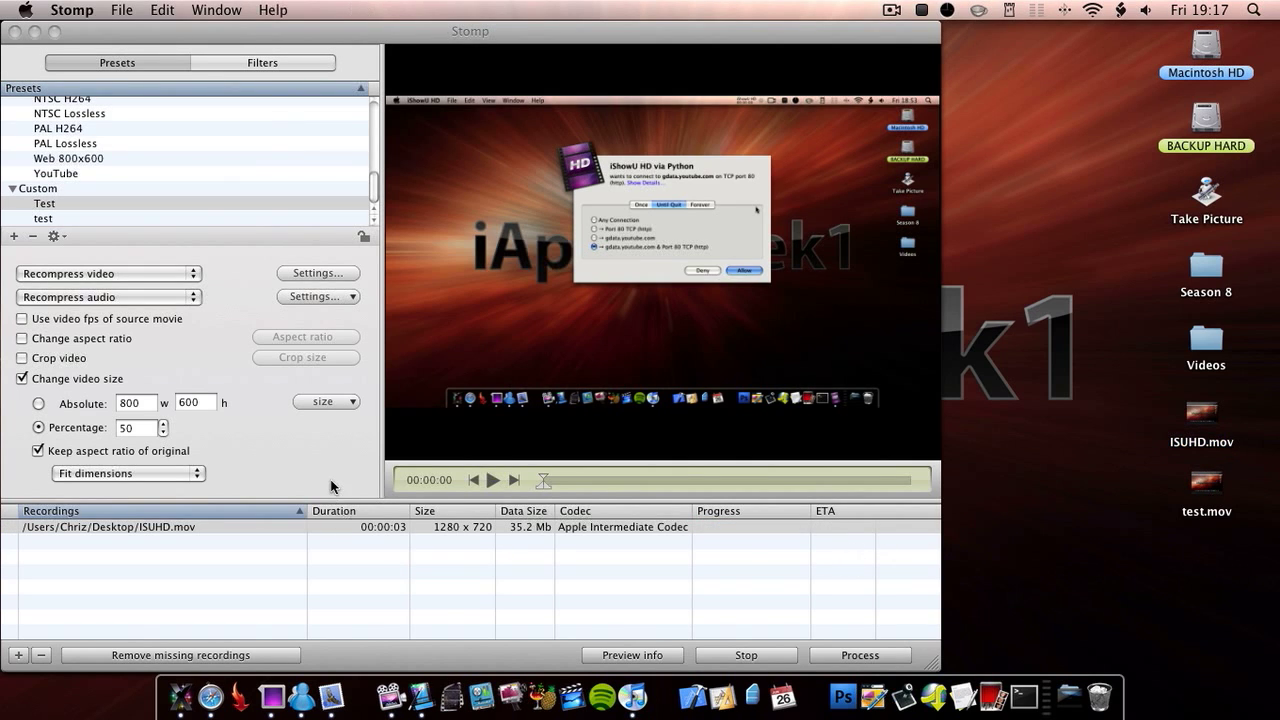
left_click(150, 428)
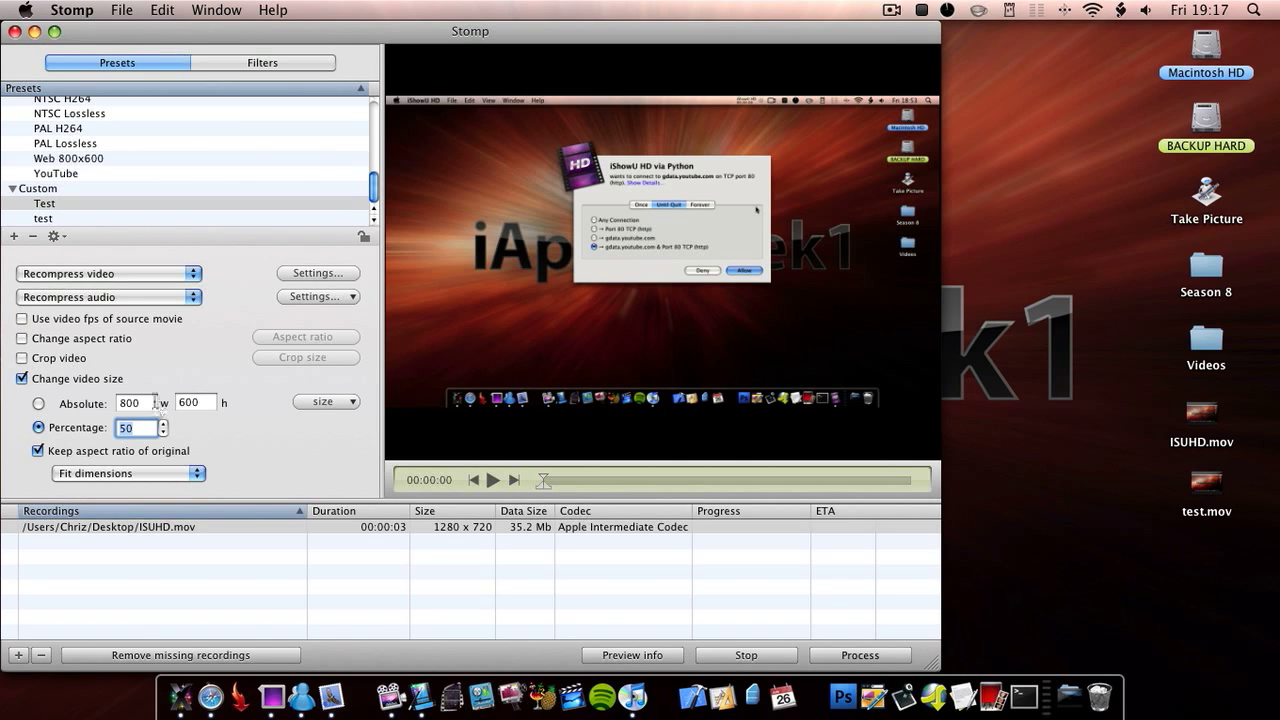
left_click(150, 404)
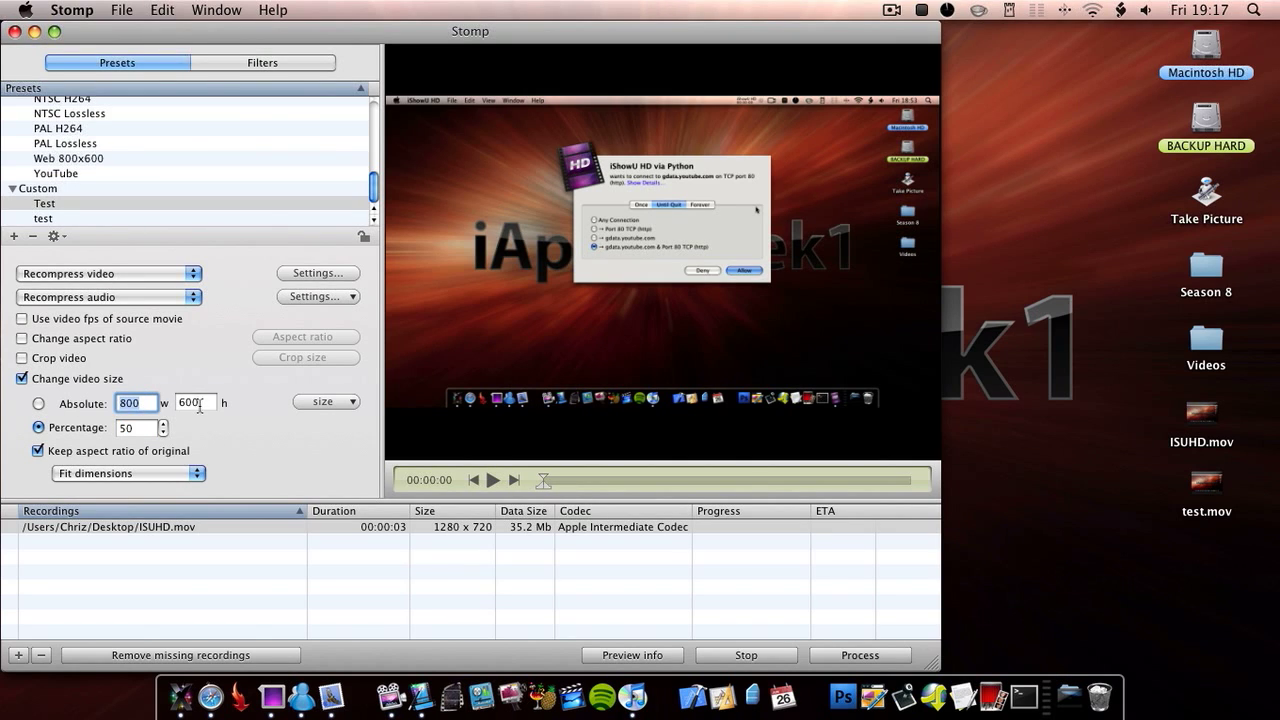
left_click(124, 429)
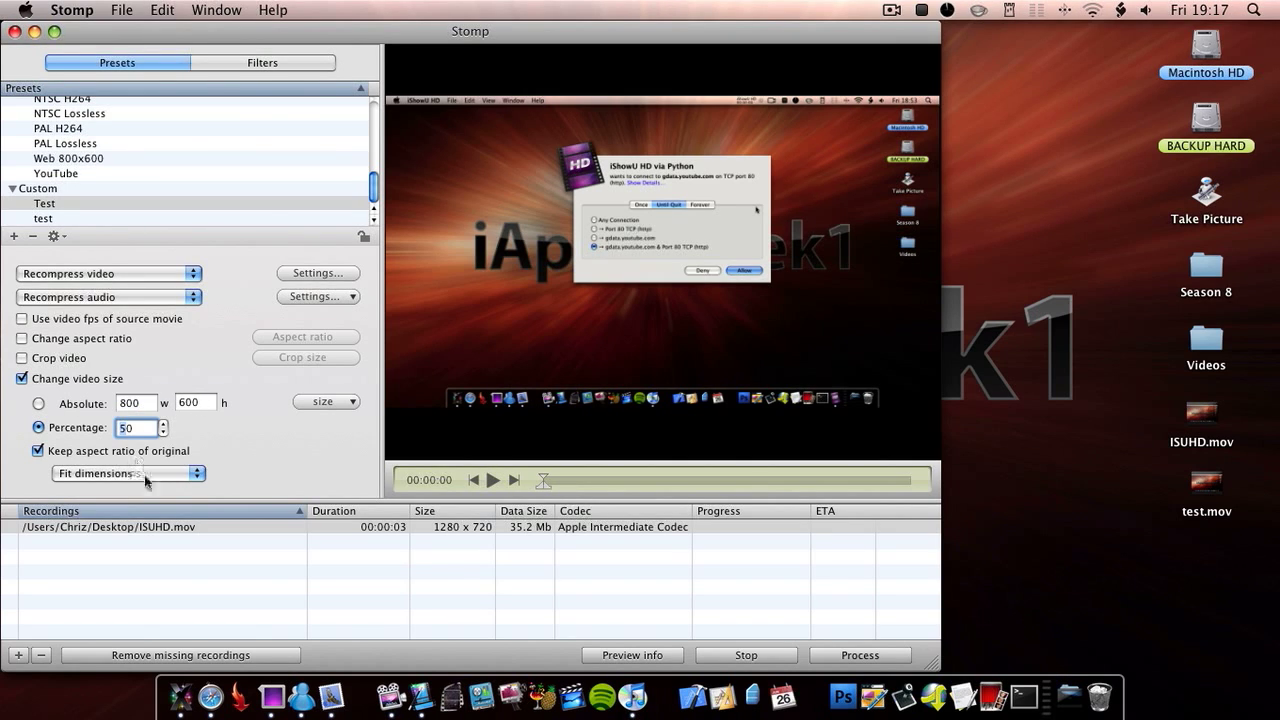
left_click(287, 272)
left_click(903, 574)
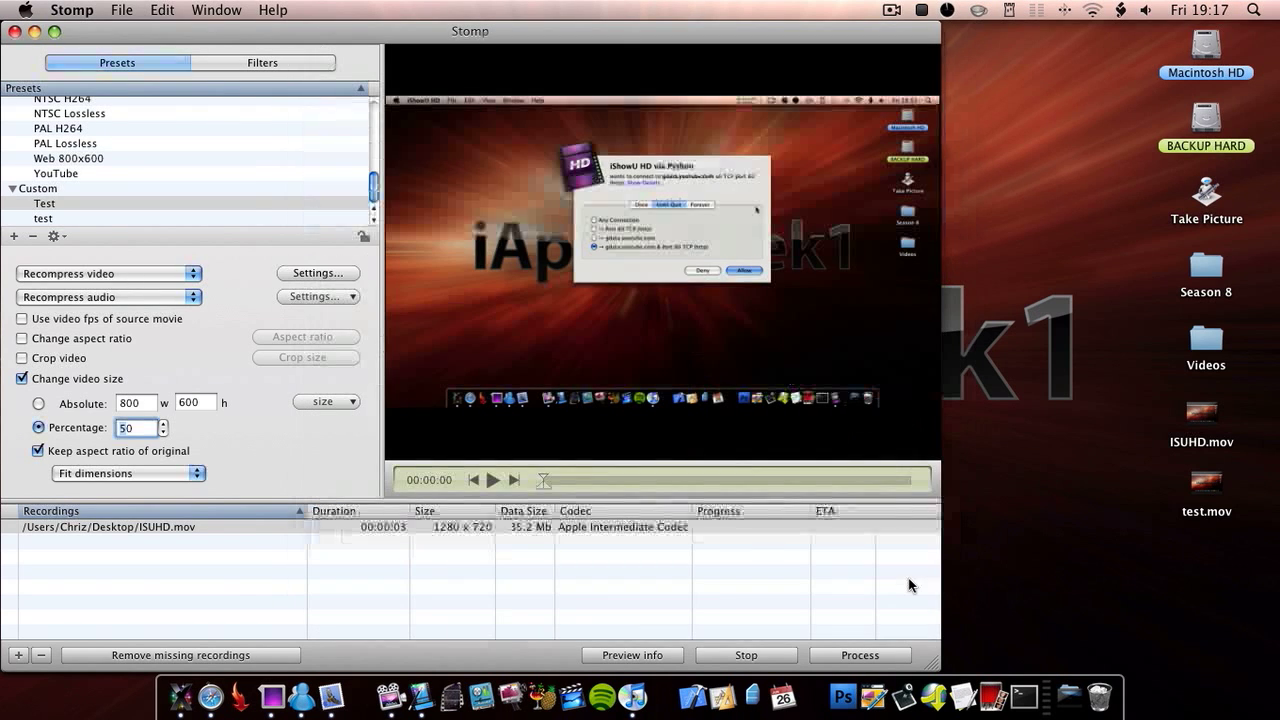
- Compare ISUHD.mov and test.mov side by side in QuickTime Player, play test.mov, then quit
double_click(1203, 425)
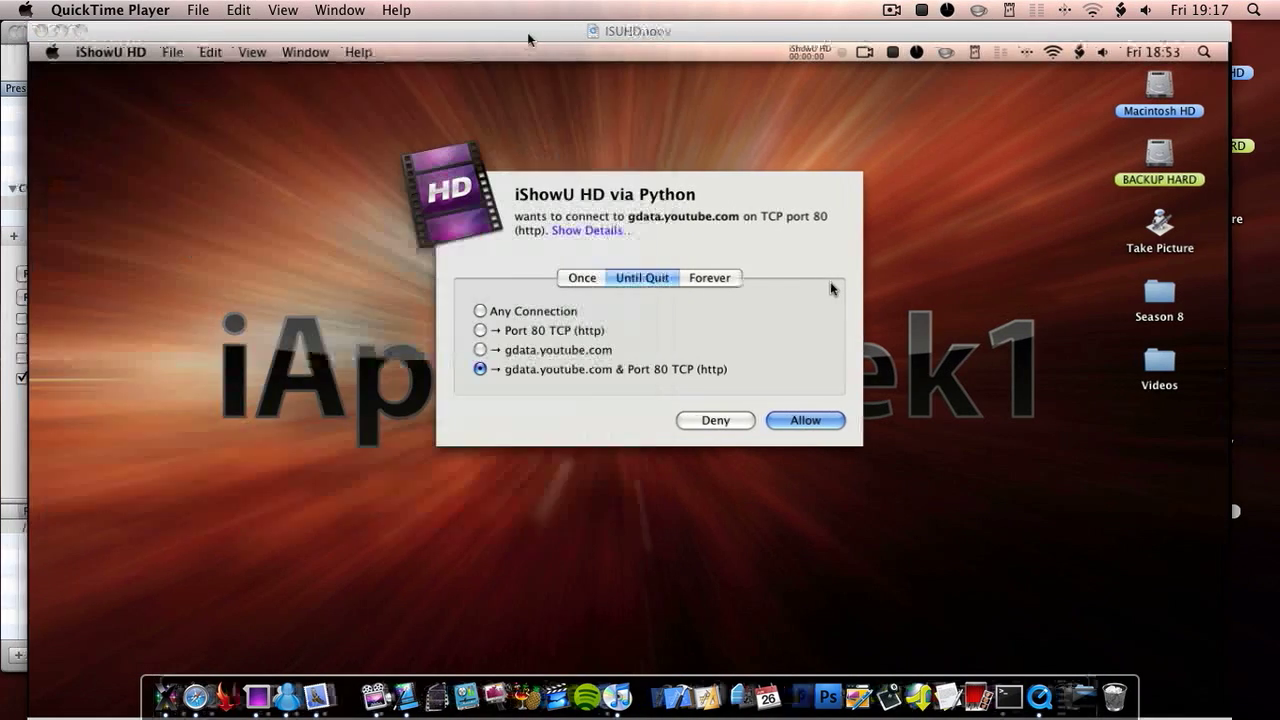
left_click_drag(524, 28, 766, 28)
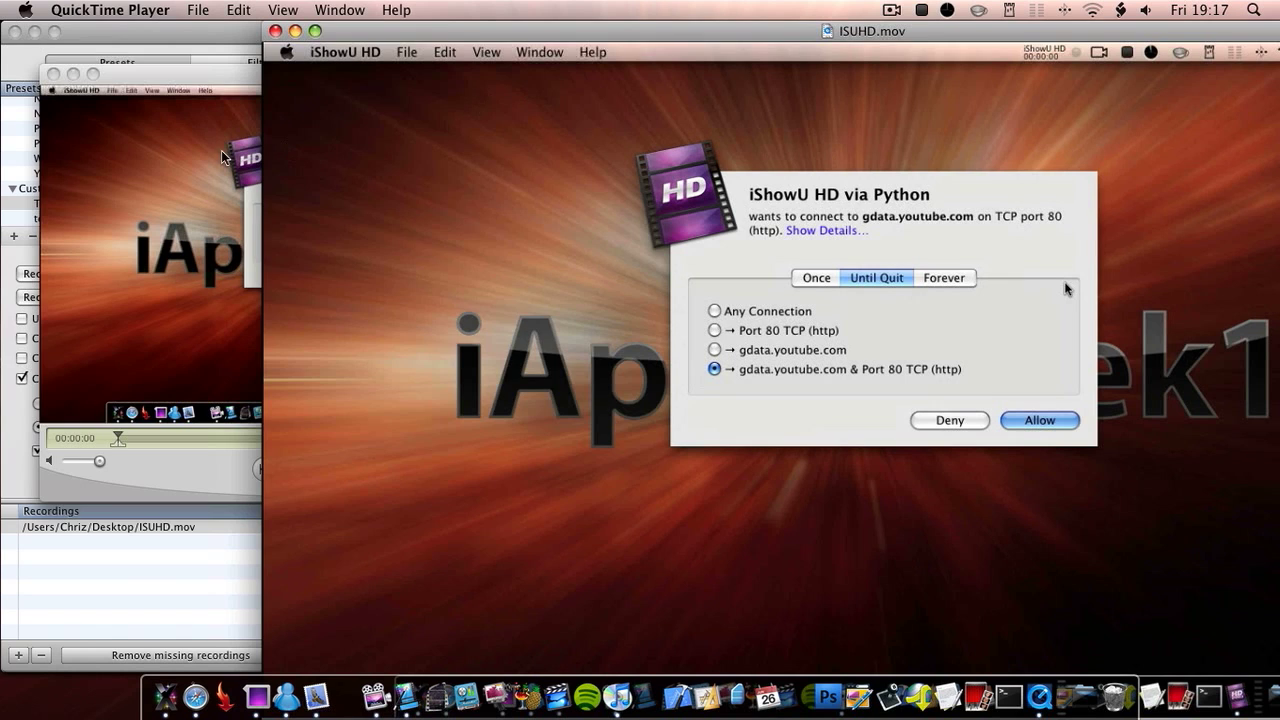
left_click(208, 127)
left_click_drag(208, 127, 230, 84)
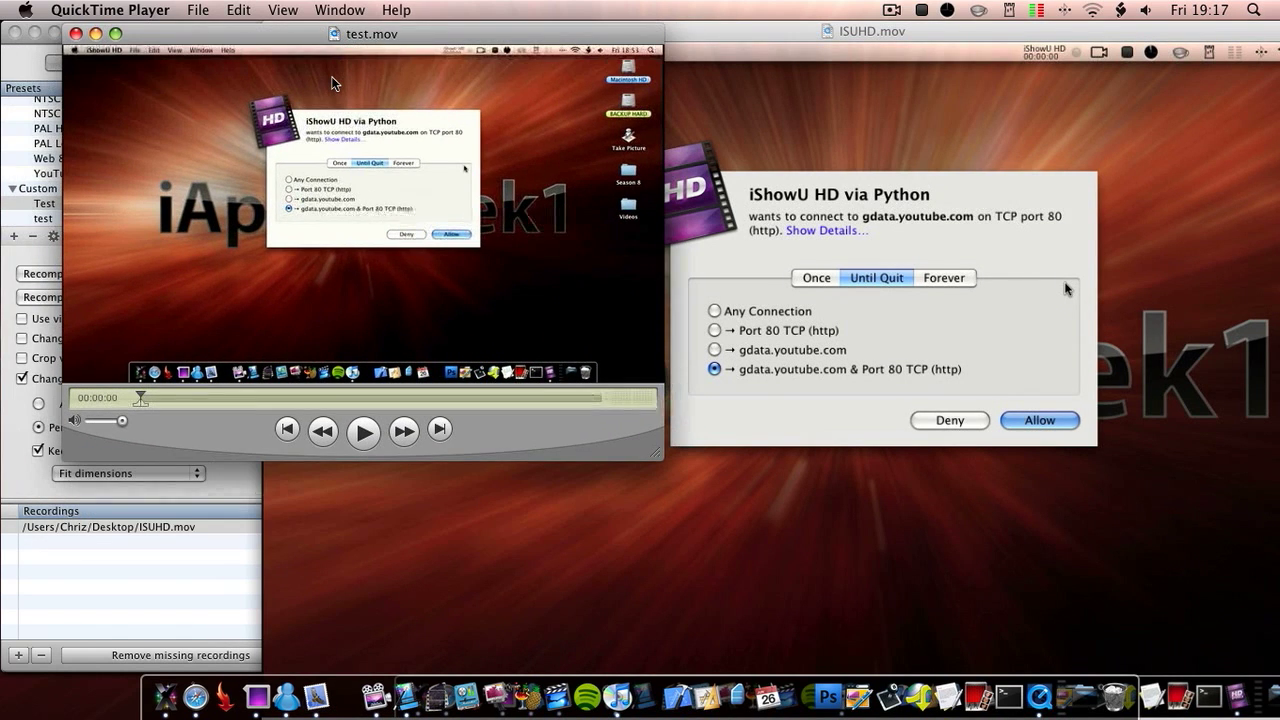
key("space")
key("space")
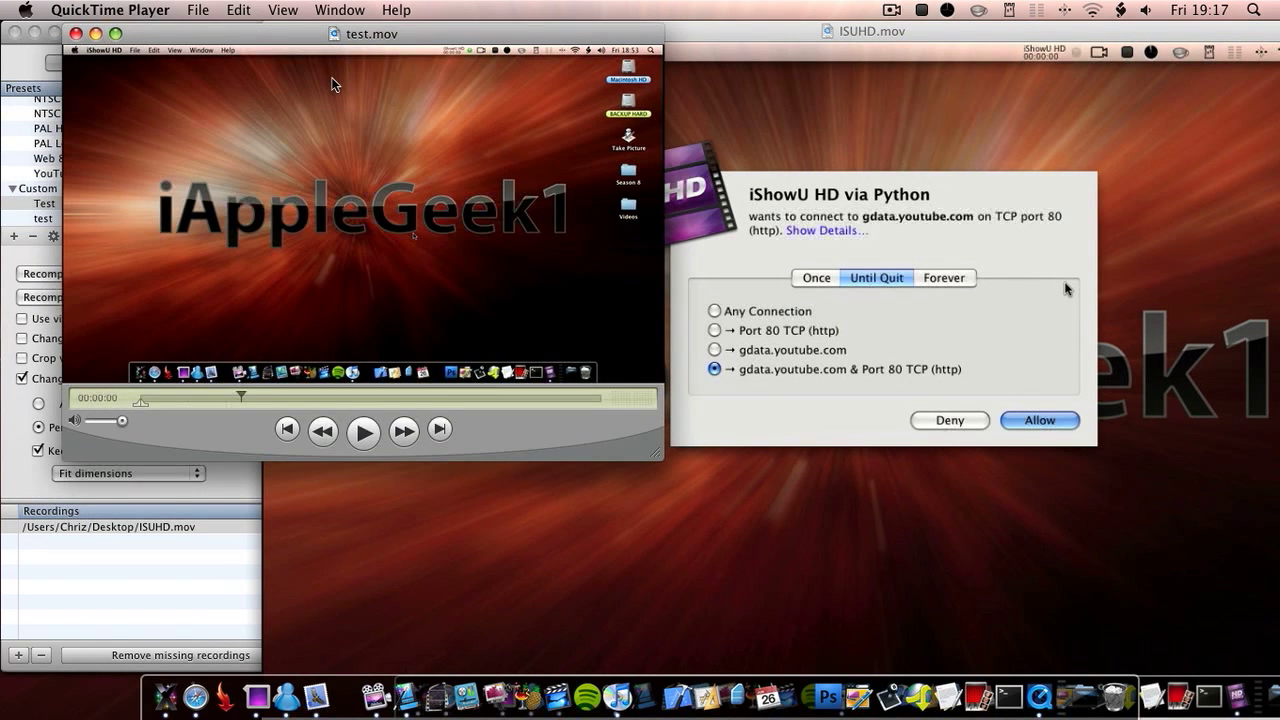
left_click(968, 155)
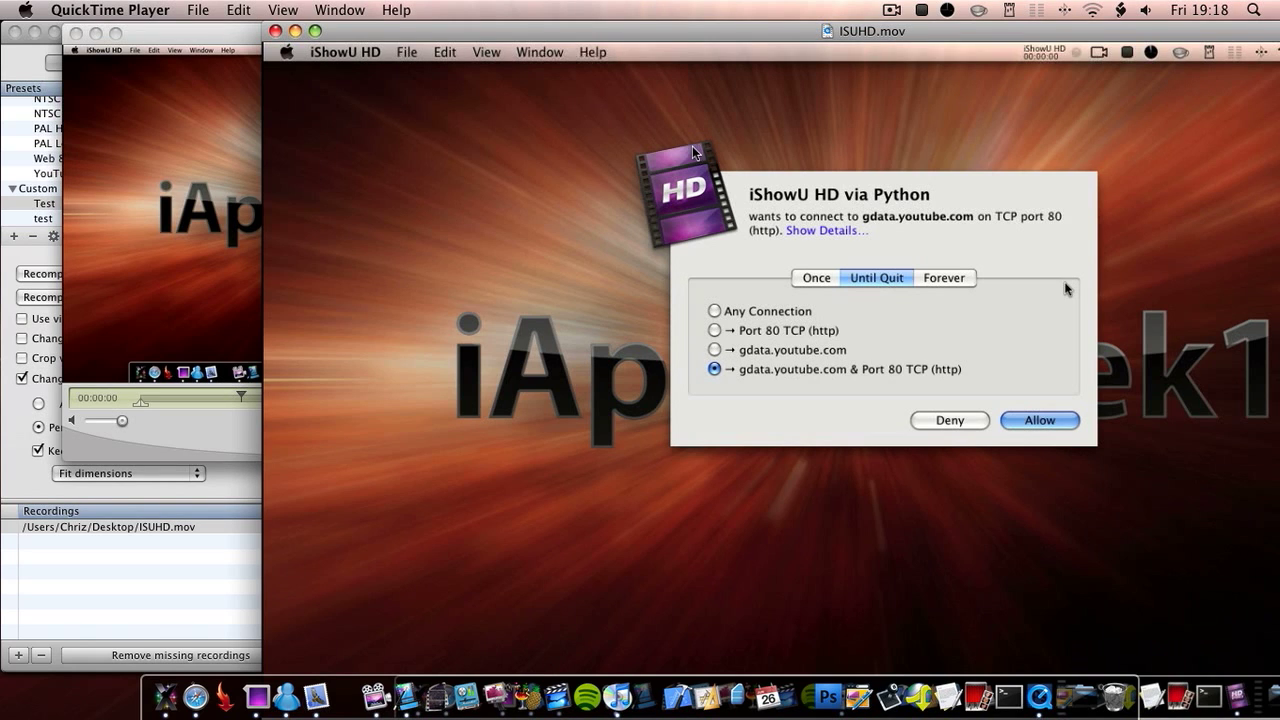
left_click(181, 218)
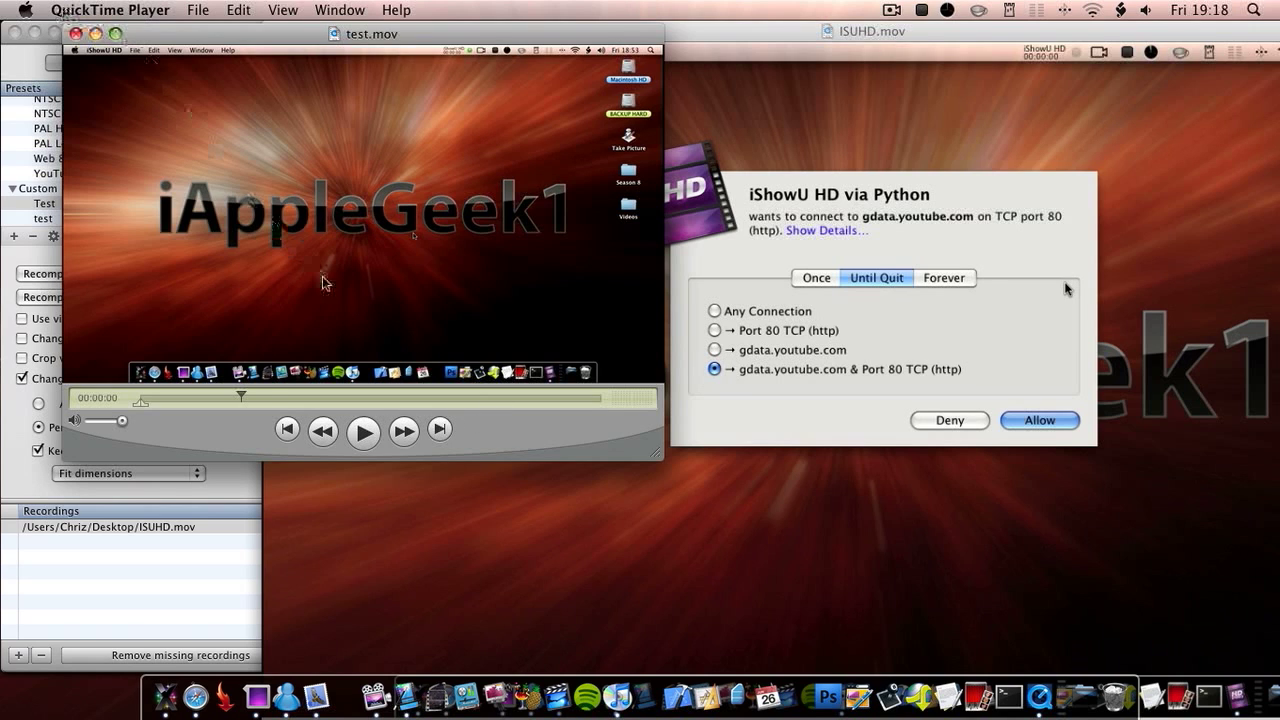
key("space")
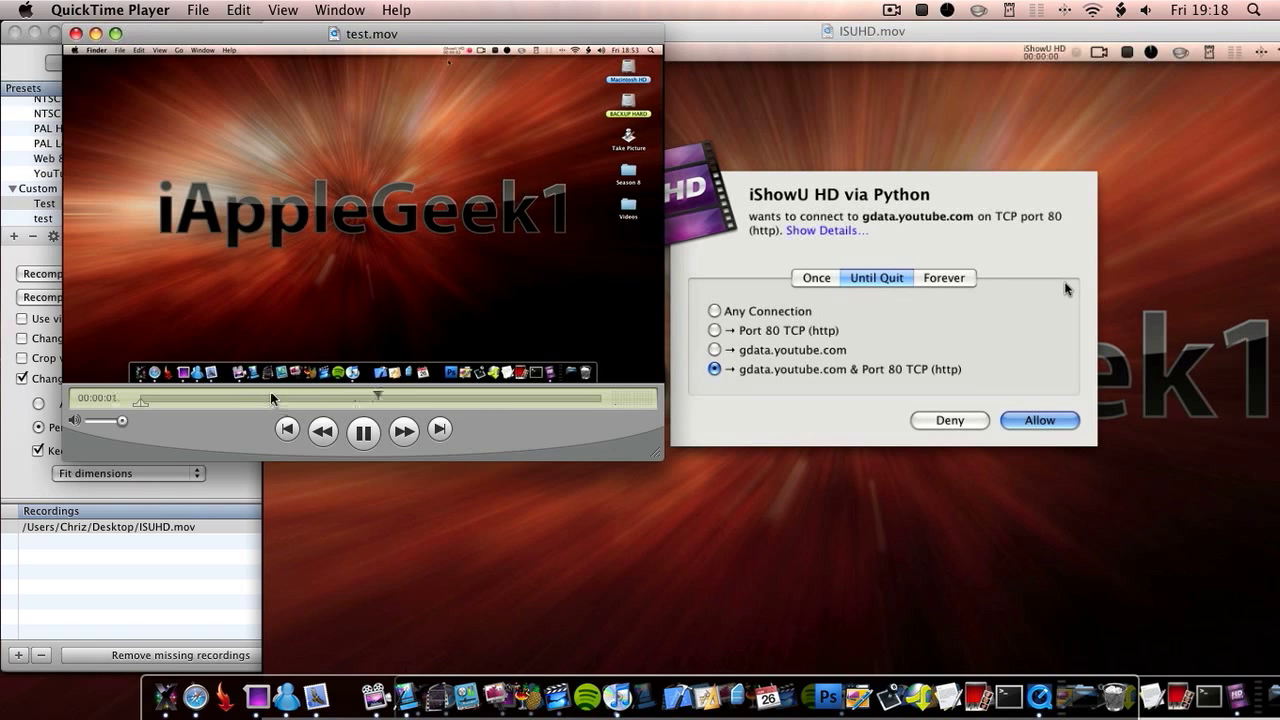
key("super+q")
- Check the Get Info for ISUHD.mov: 35.2 MB at 1280×720
left_click(1218, 426)
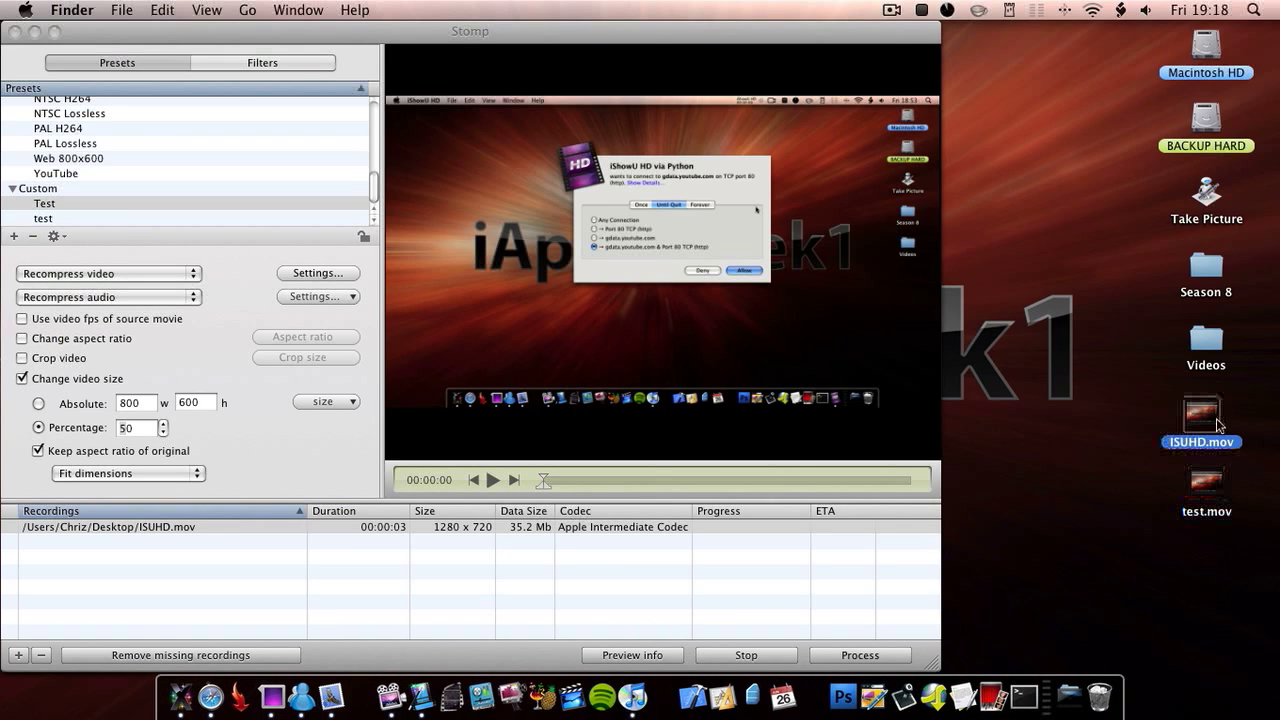
key("super+i")
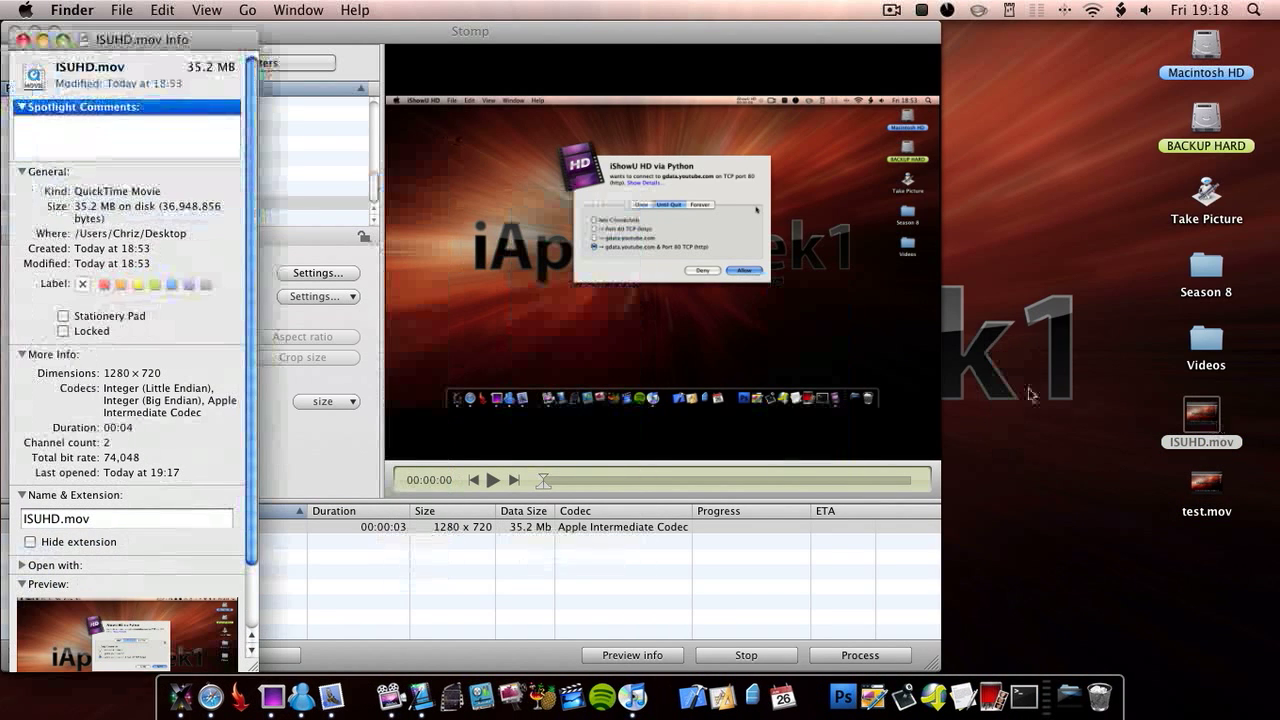
left_click(22, 40)
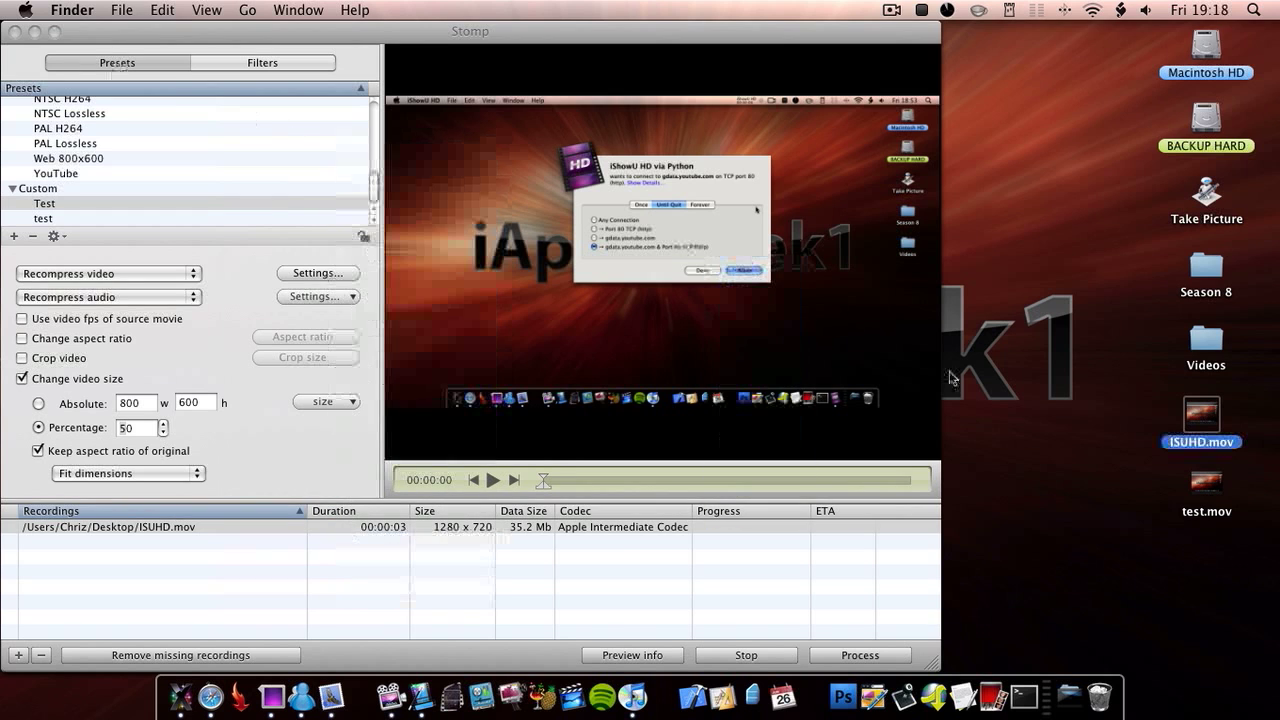
- Check test.mov's info (580 KB, 640×360), then bring Stomp back to the front
left_click(1200, 488)
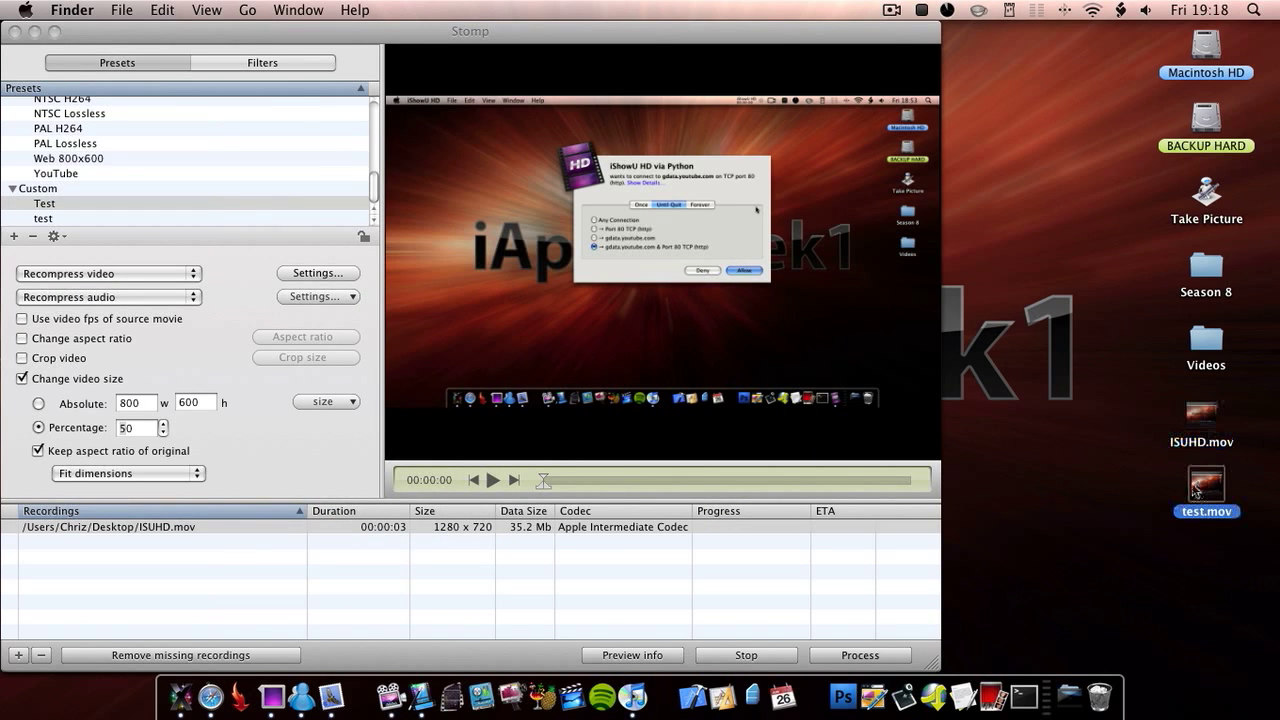
key("super+i")
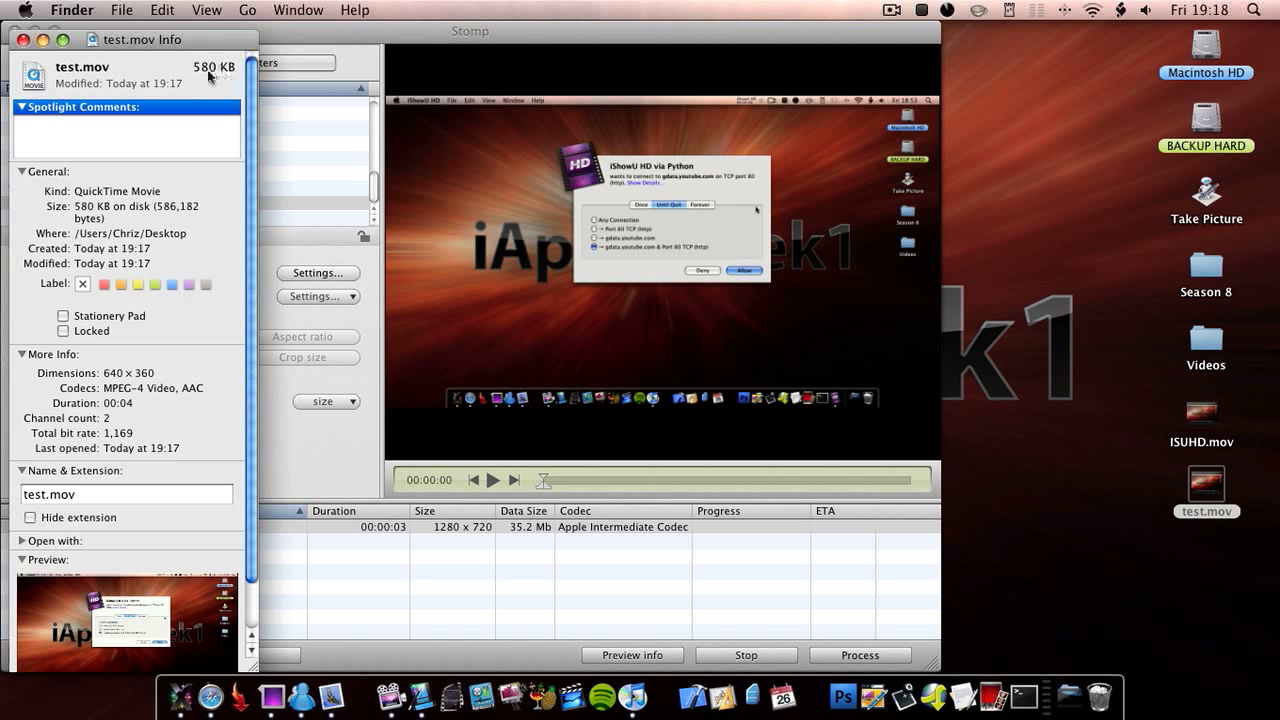
left_click(23, 40)
left_click(1060, 465)
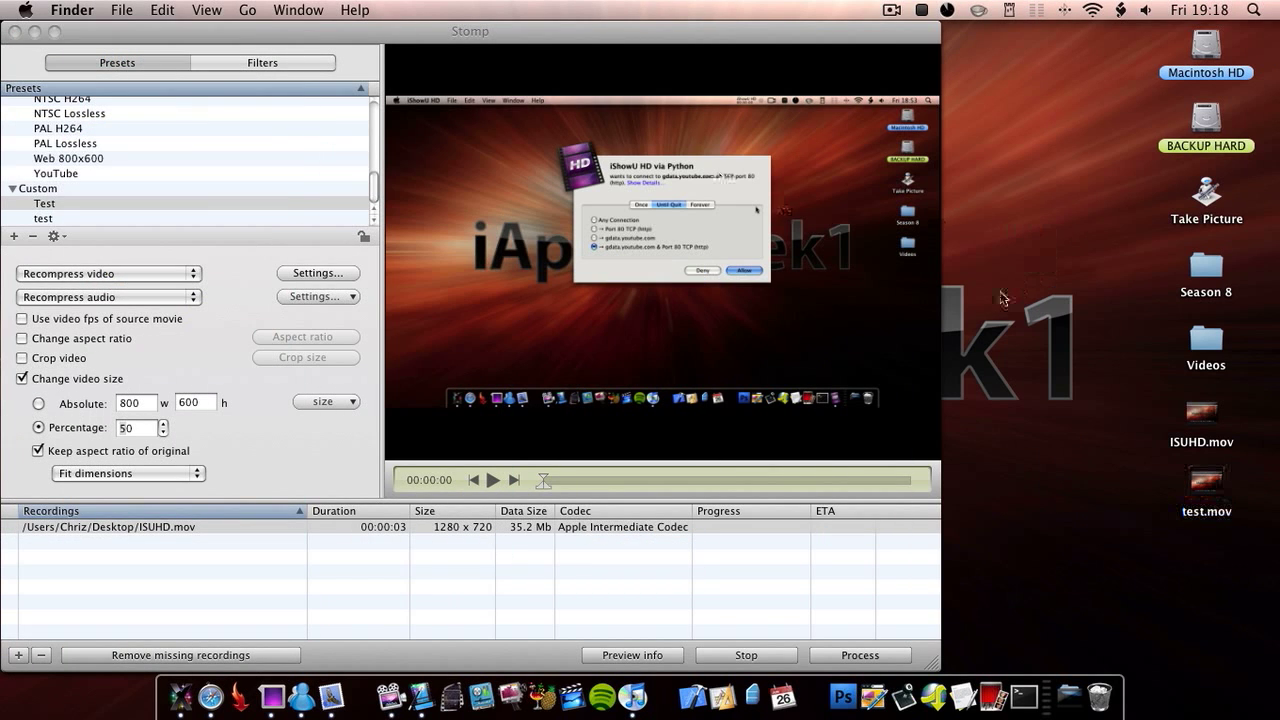
left_click(455, 38)
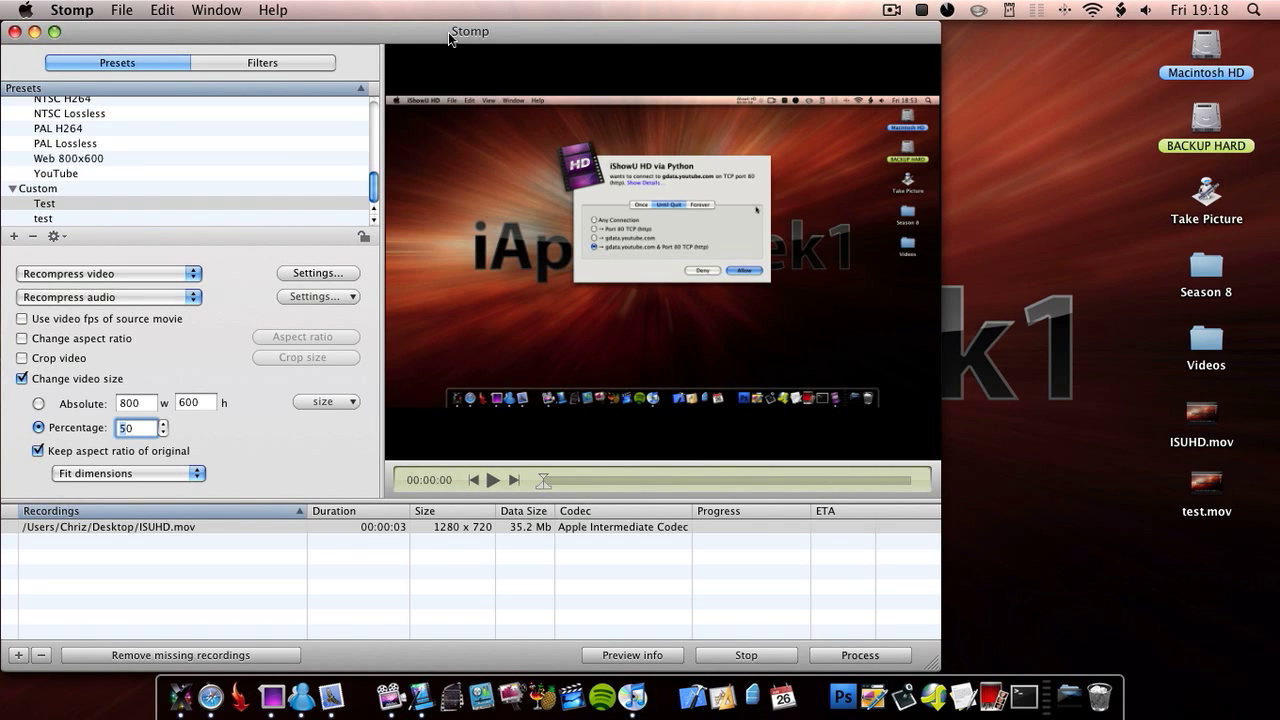
- Nudge the Stomp window right, then play the ISUHD.mov preview and pause it at 00:00:01
left_click_drag(449, 38, 487, 38)
left_click(1075, 270)
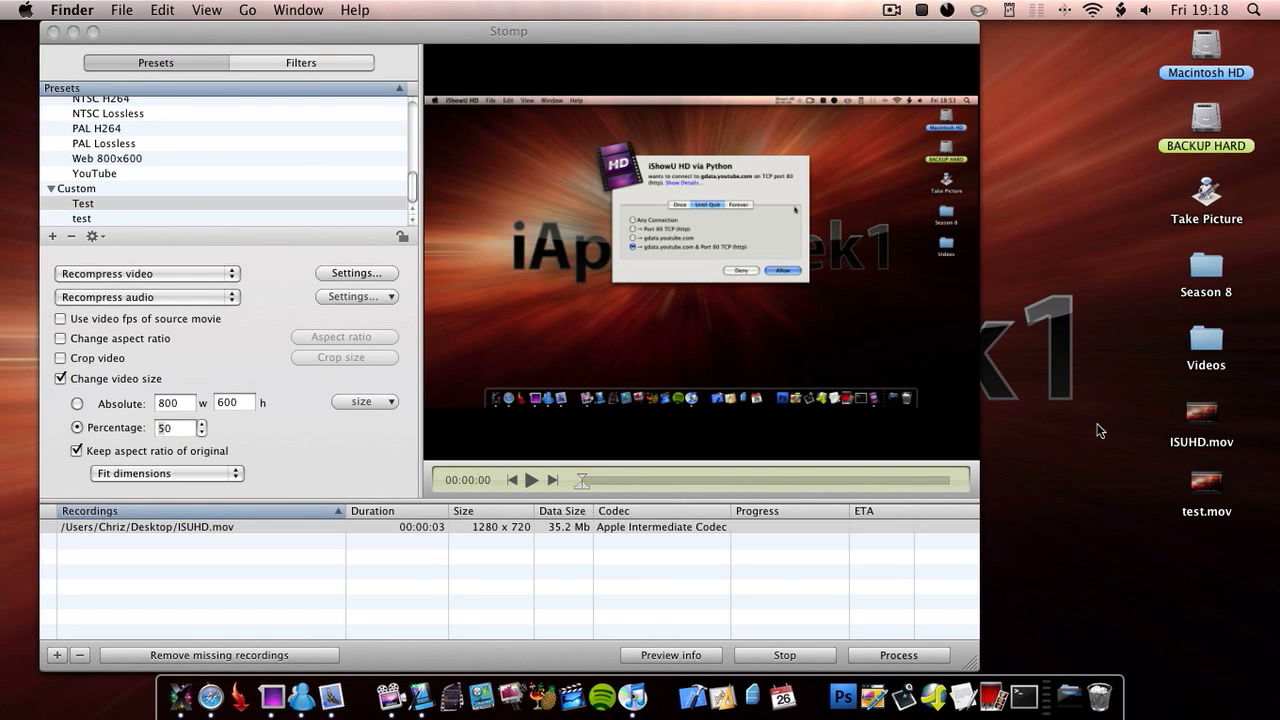
left_click(531, 480)
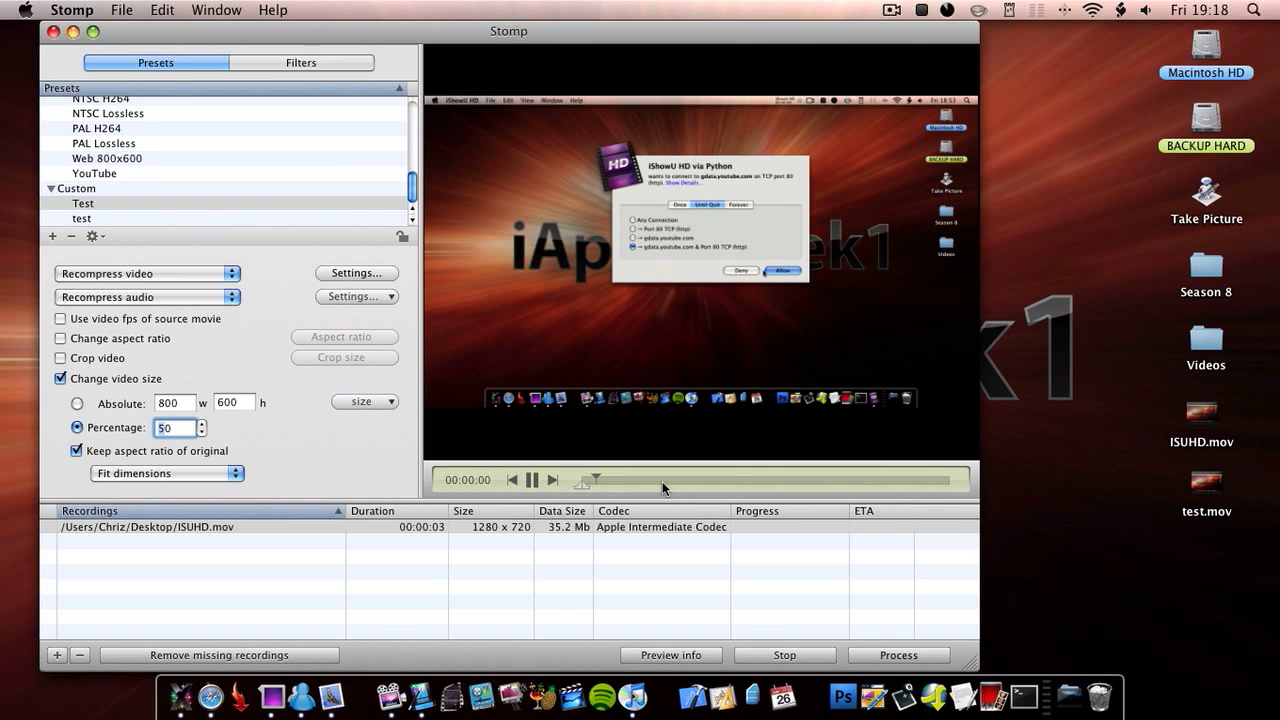
left_click(531, 480)
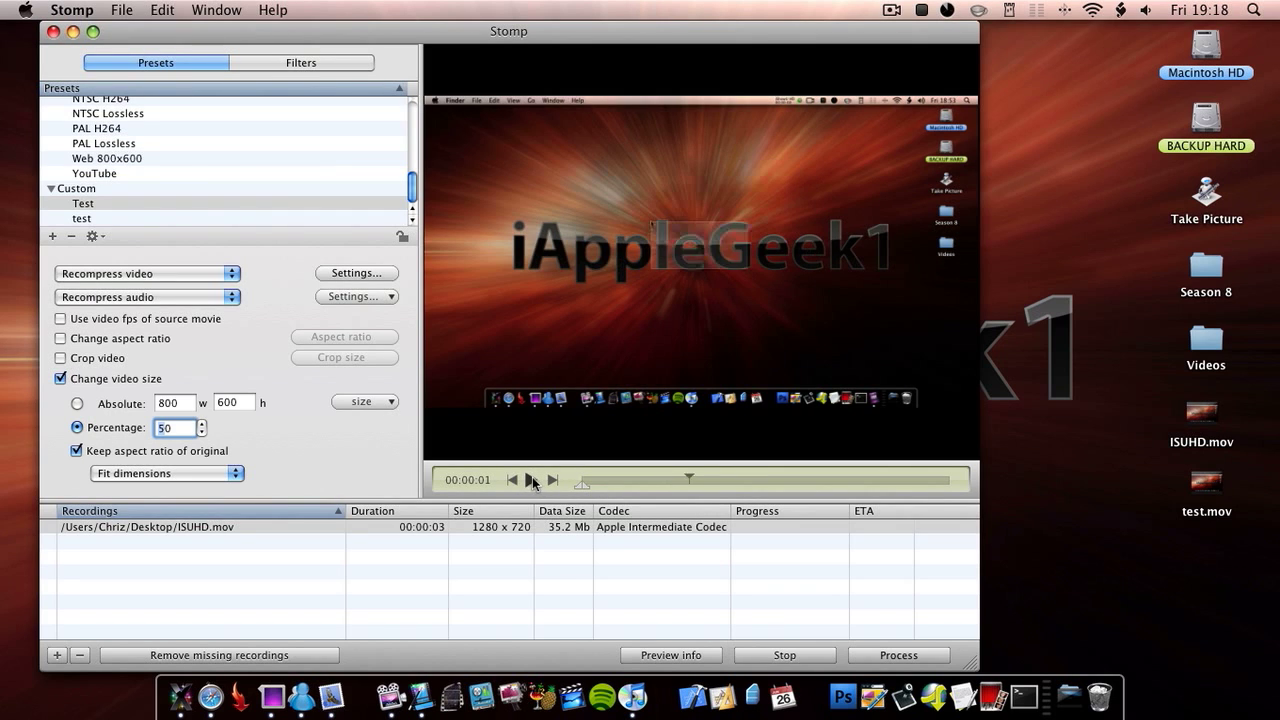
left_click(72, 10)
- Turn on Use Growl in Stomp's General preferences
left_click(100, 55)
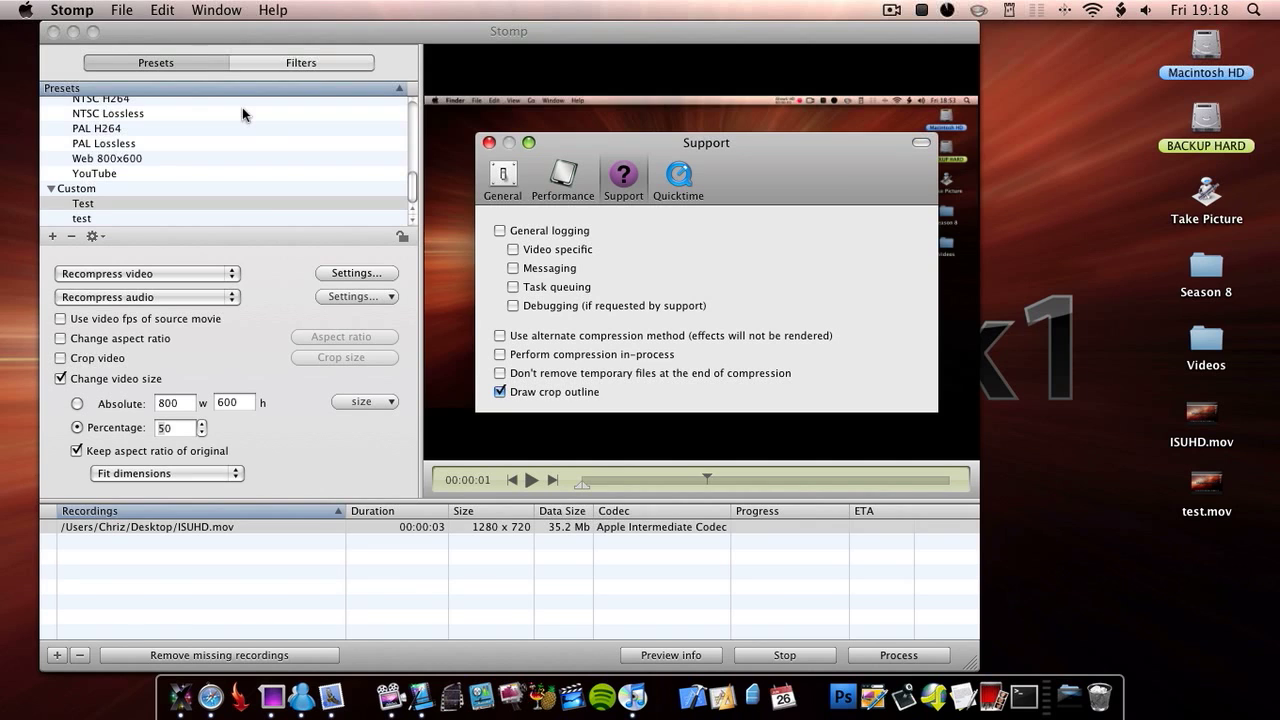
left_click_drag(607, 140, 424, 117)
left_click(318, 157)
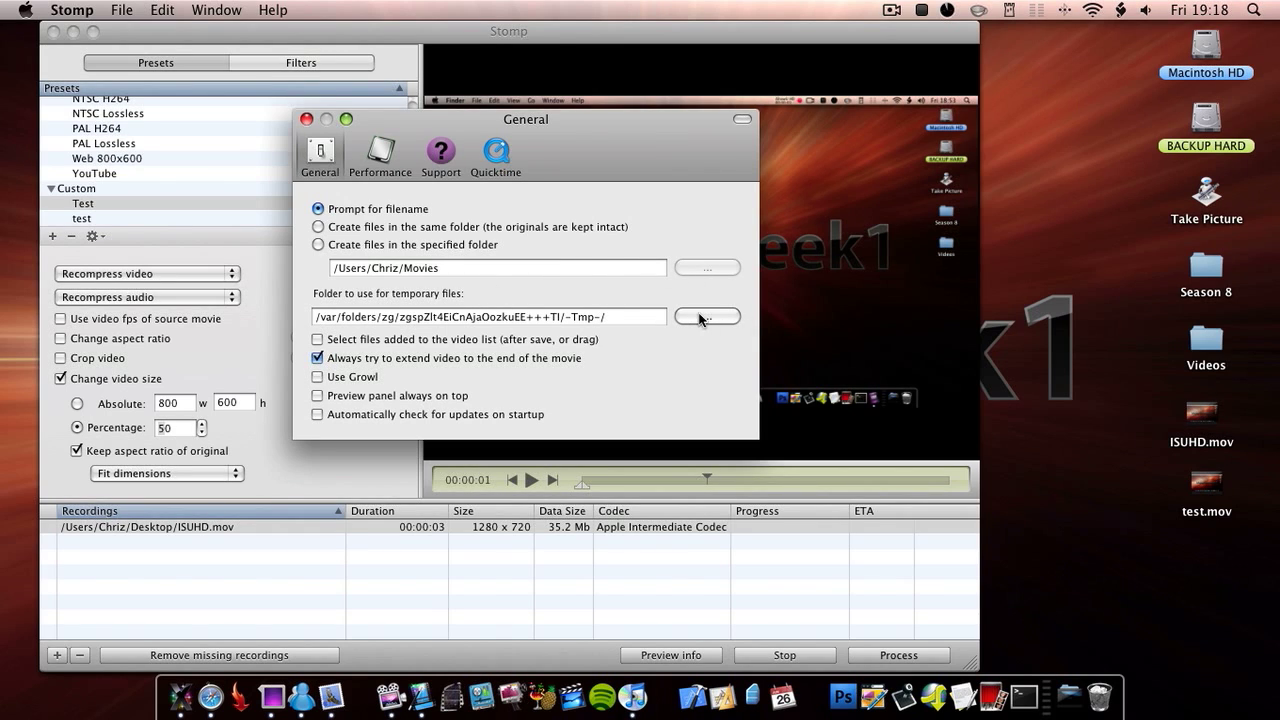
left_click(318, 377)
- Set the Performance preference to allow 3 tasks at once
left_click_drag(675, 150, 635, 108)
left_click(340, 118)
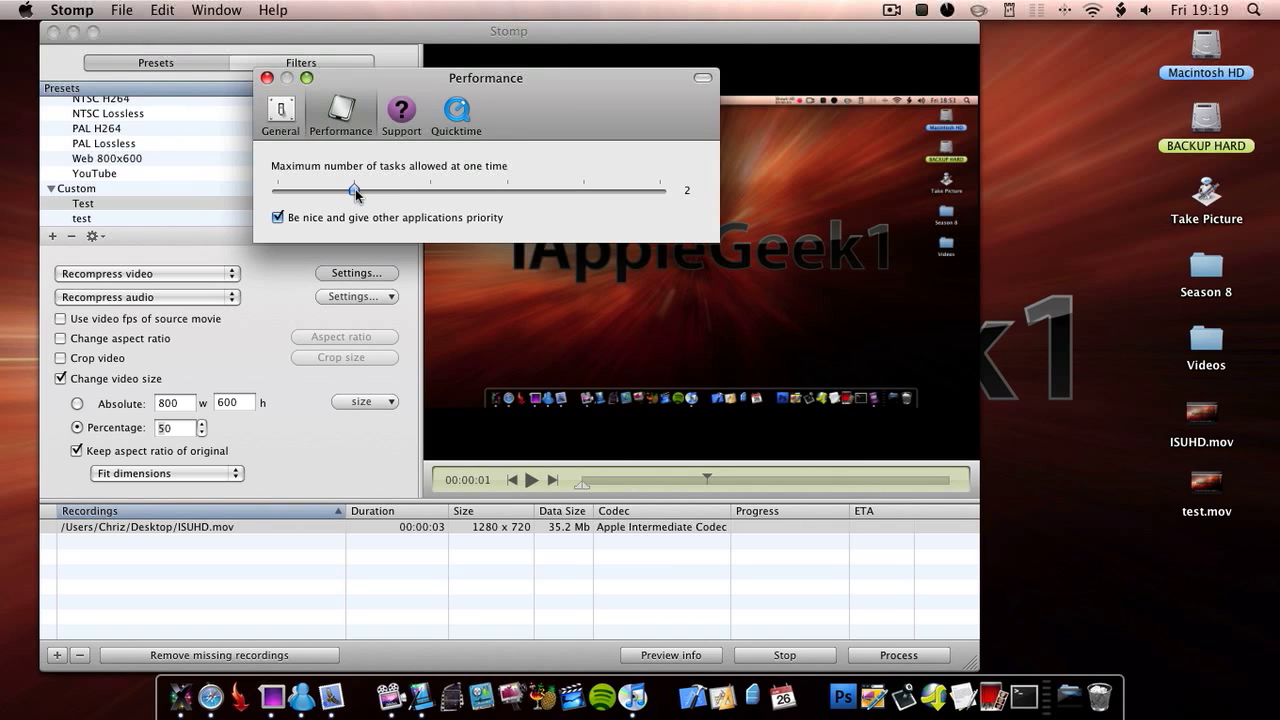
left_click_drag(355, 193, 418, 205)
- Look over the Quicktime and Support preferences, then close the preferences window
left_click(457, 113)
scroll(392, 207, "down", 5)
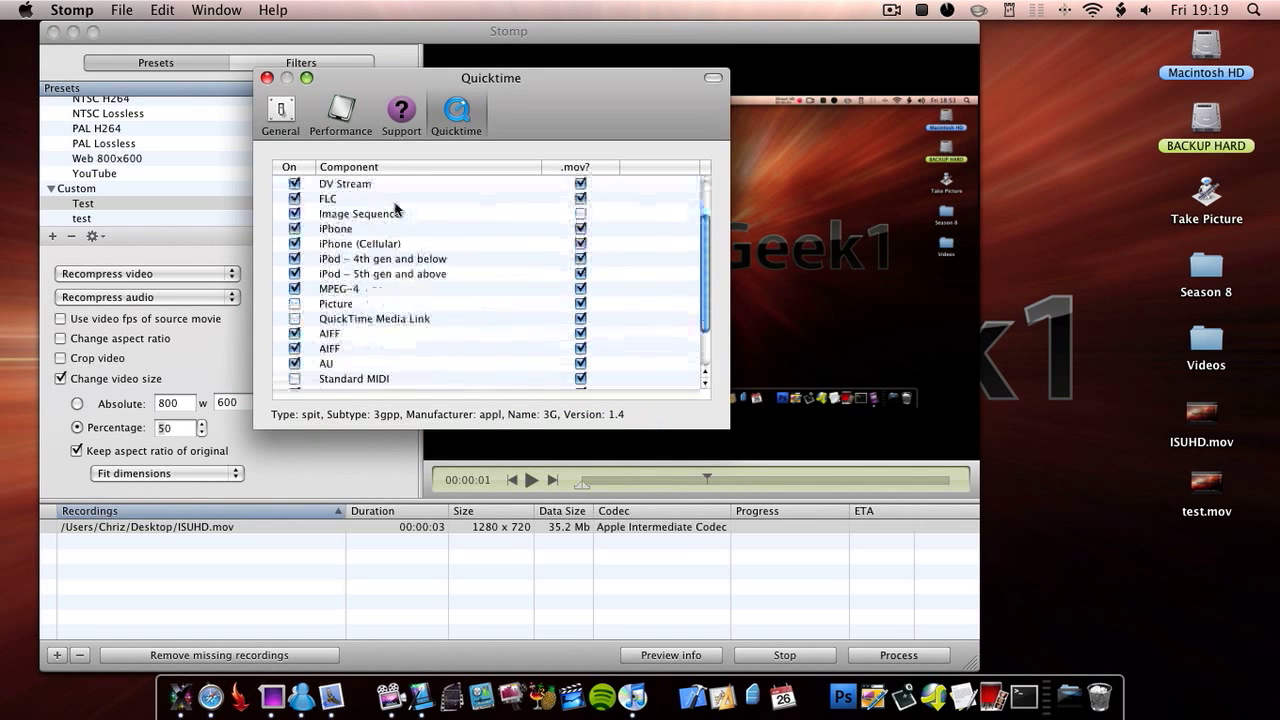
scroll(394, 206, "up", 5)
left_click(399, 118)
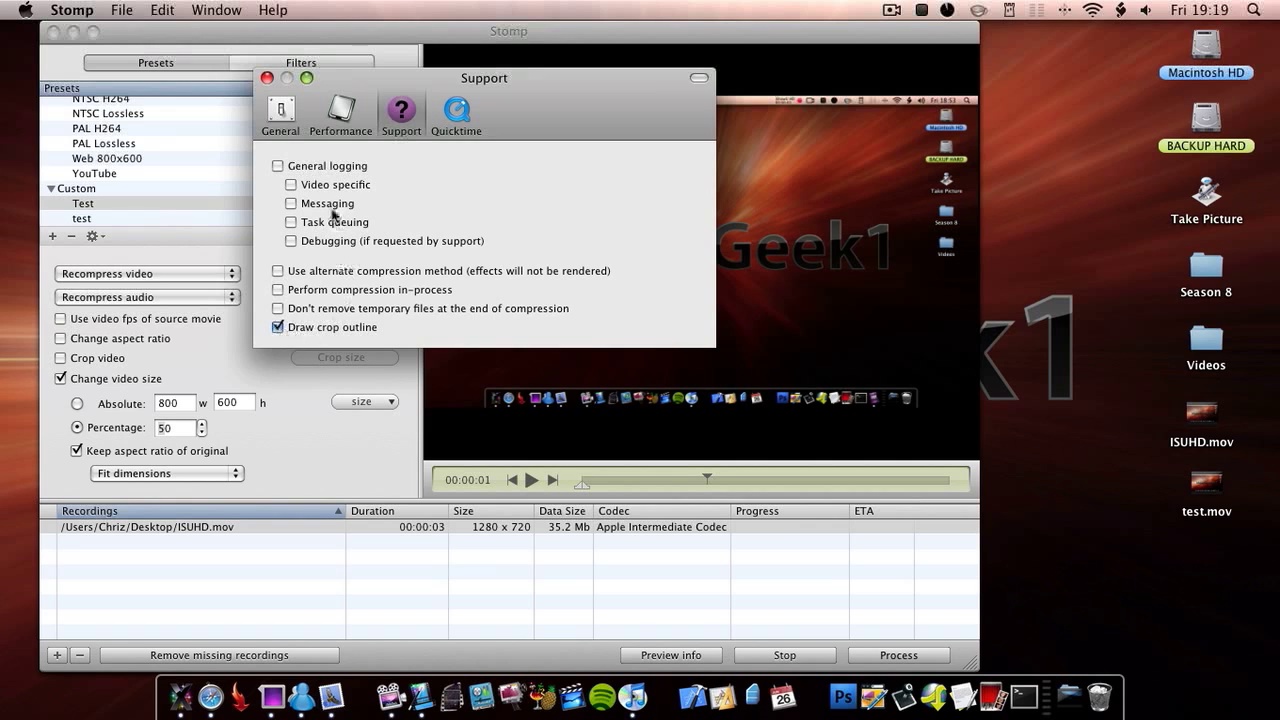
left_click(267, 77)
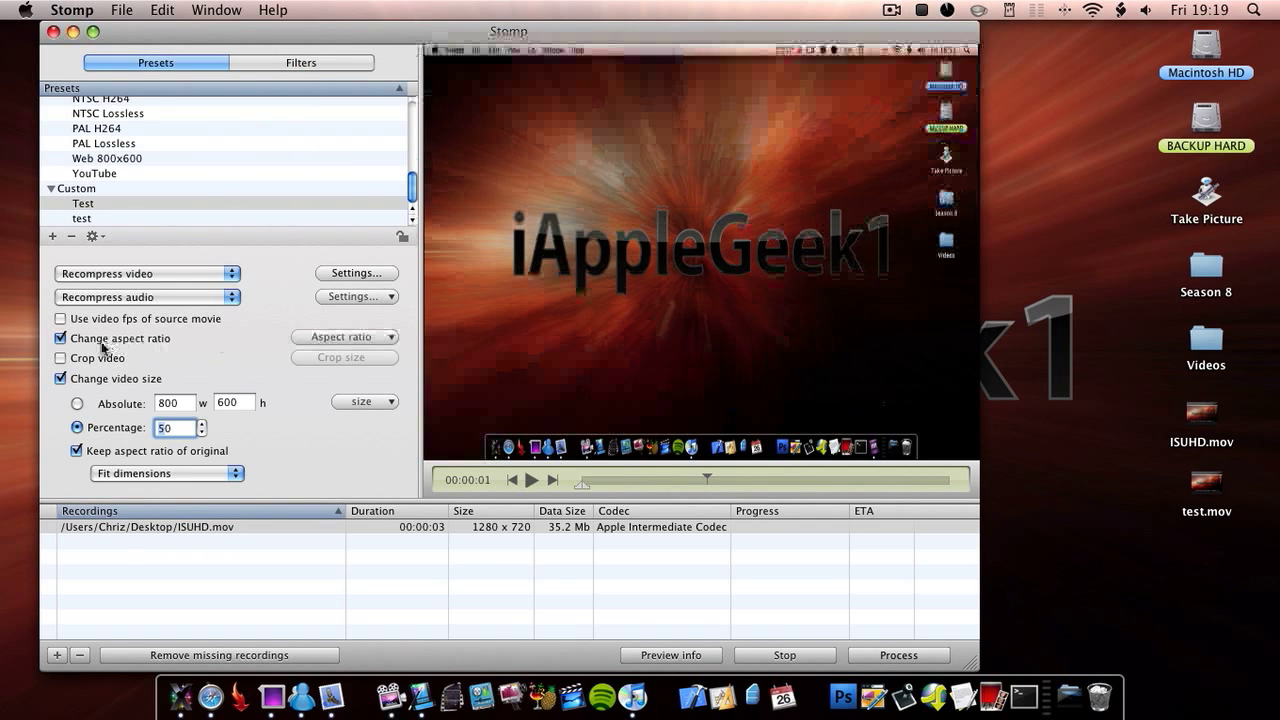
- Enable Crop video and switch the output size to absolute 800×600 dimensions
left_click(78, 358)
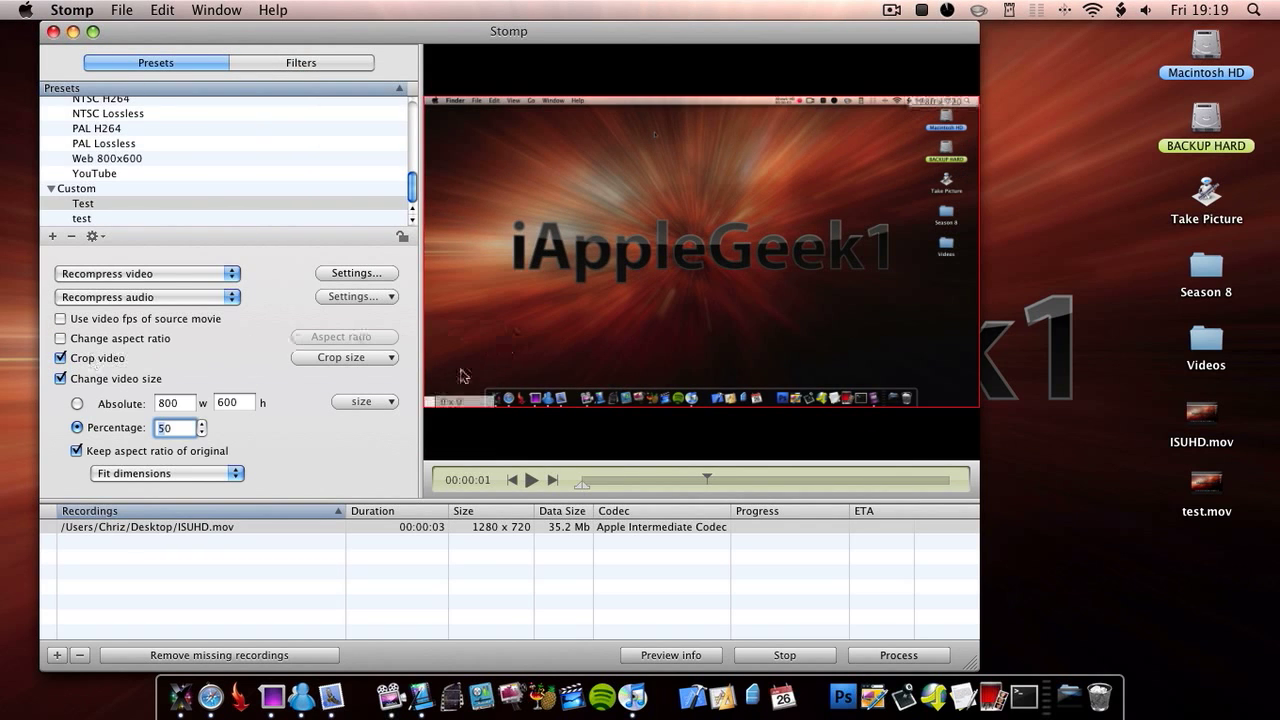
left_click(392, 404)
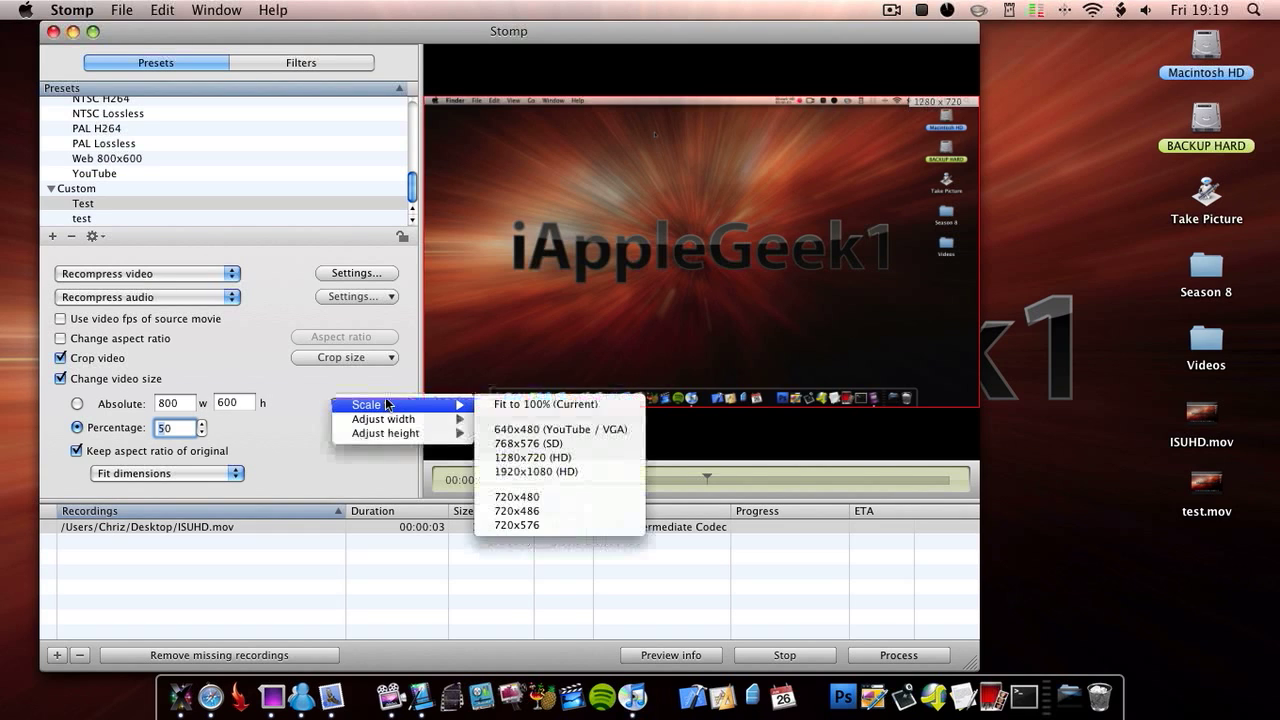
mouse_move(400, 419)
left_click(510, 421)
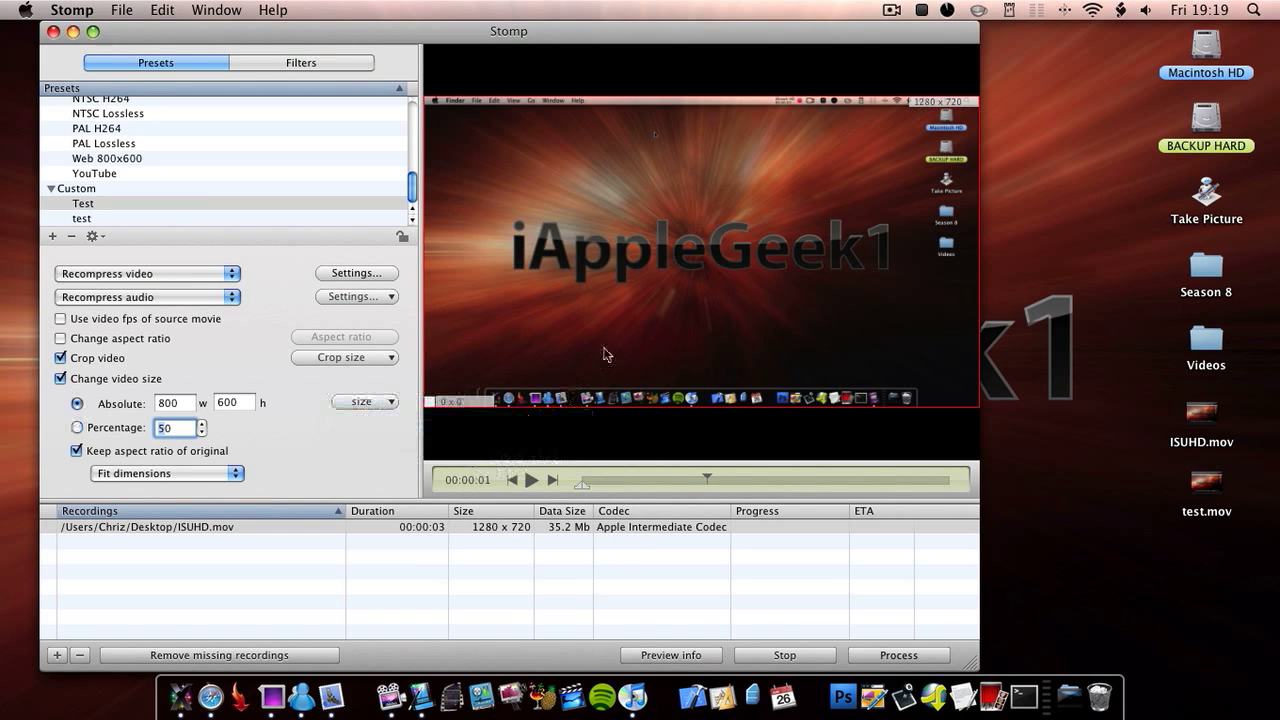
- Choose 720x480 as the crop size
left_click(381, 366)
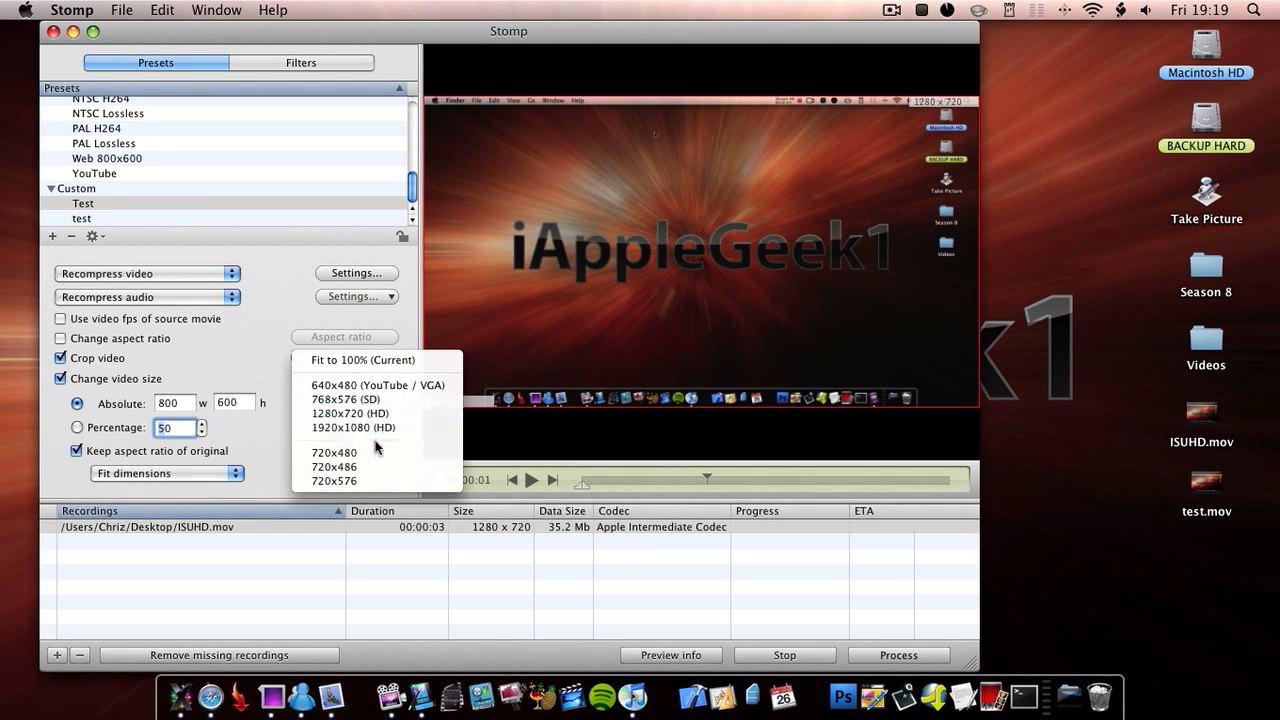
key("Escape")
left_click(380, 360)
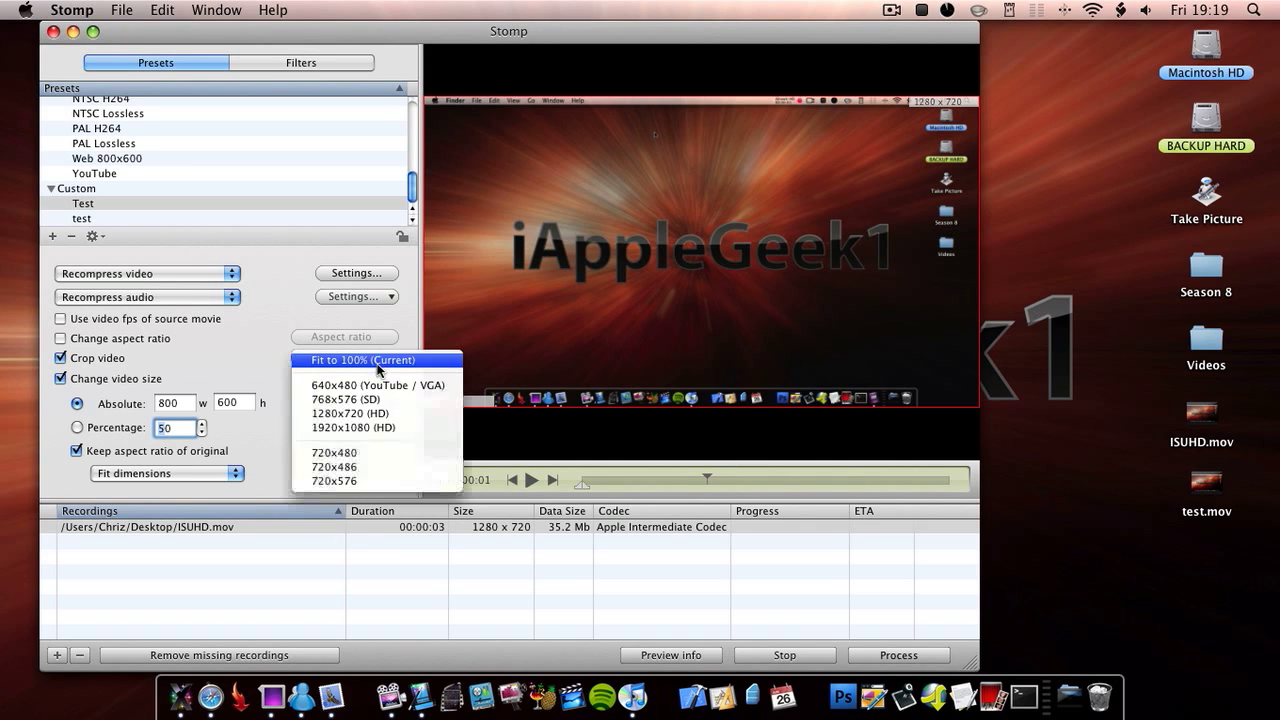
left_click(408, 452)
- Resize the crop area to full-width 1280×672, trimming the bottom 48 pixels
left_click_drag(642, 313, 885, 194)
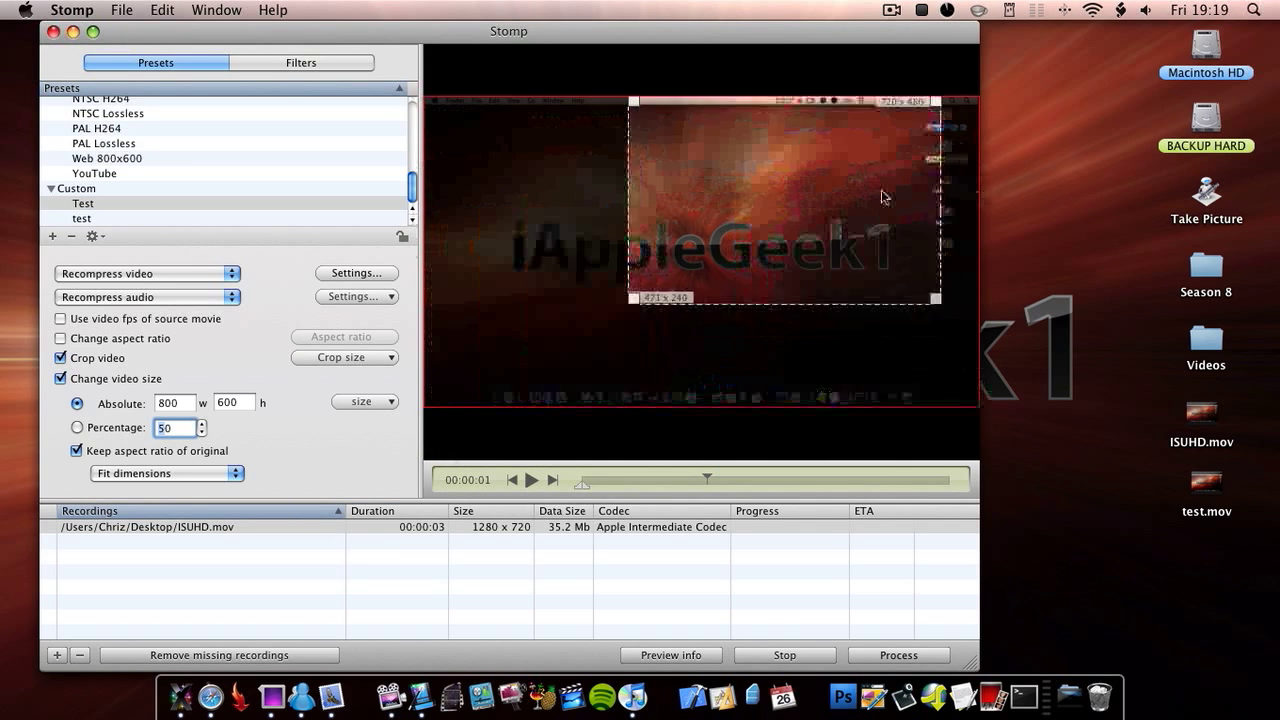
left_click_drag(618, 114, 424, 97)
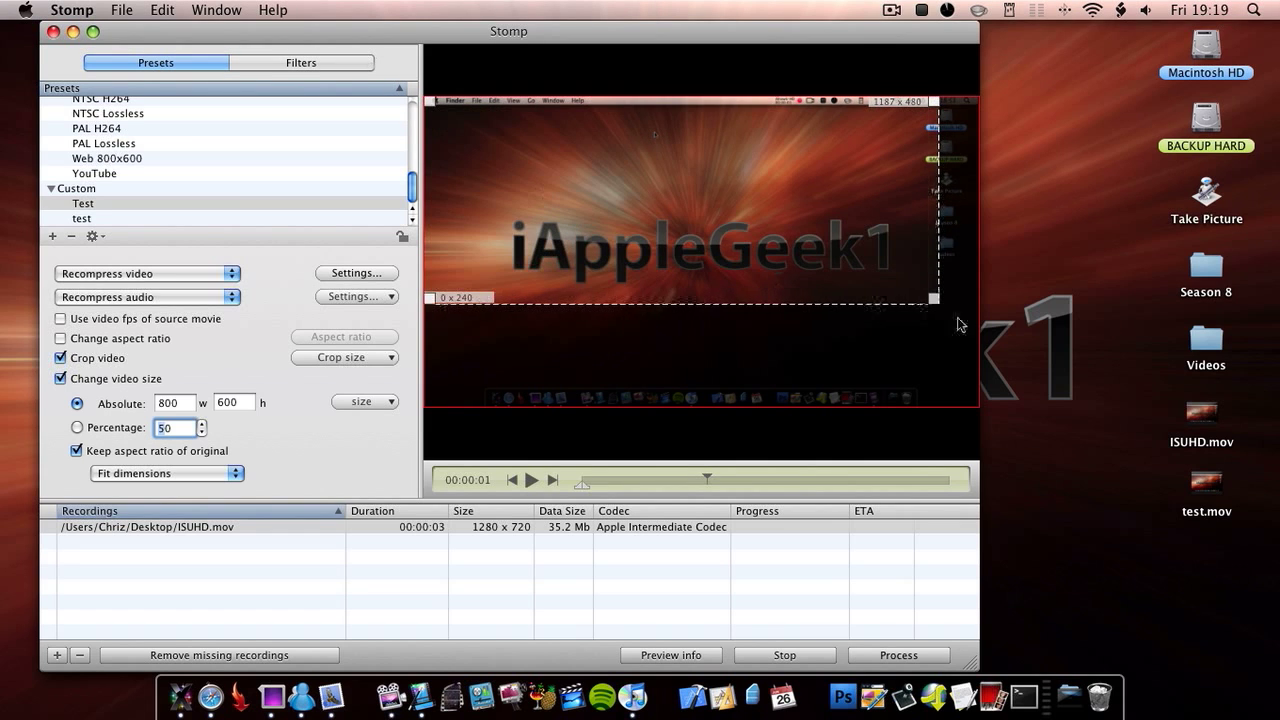
left_click_drag(938, 300, 1022, 393)
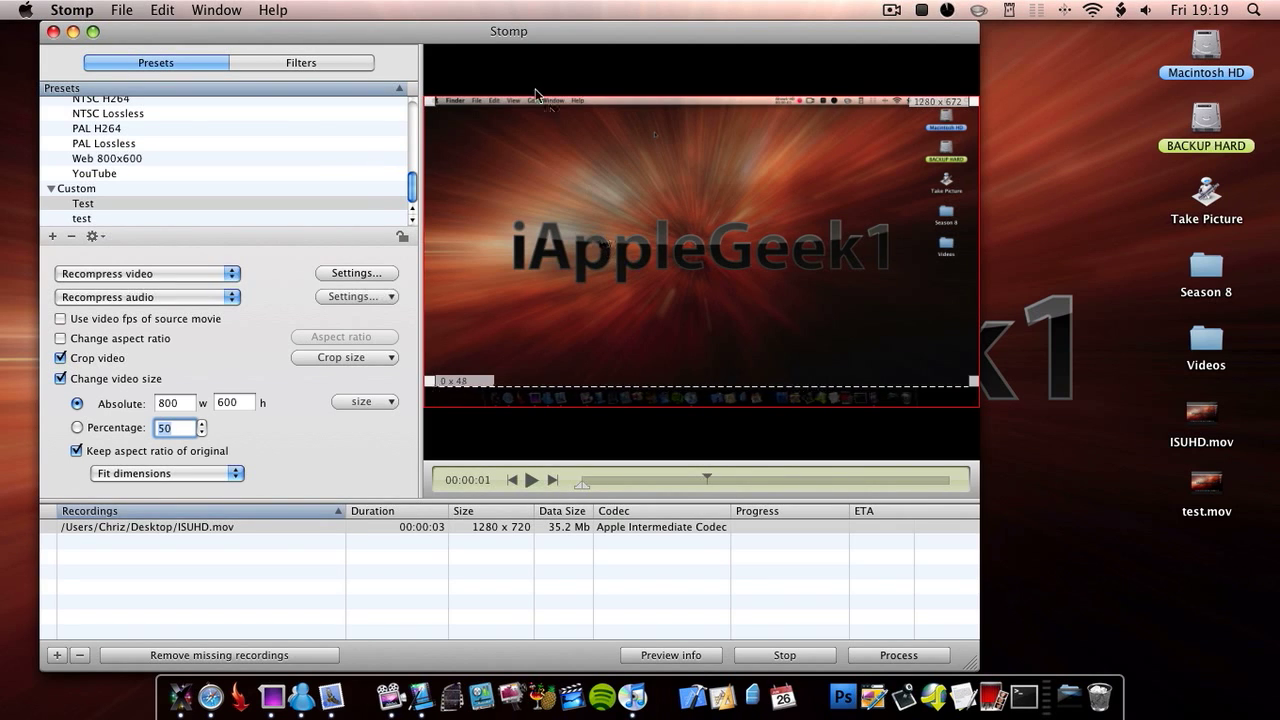
left_click_drag(544, 40, 502, 31)
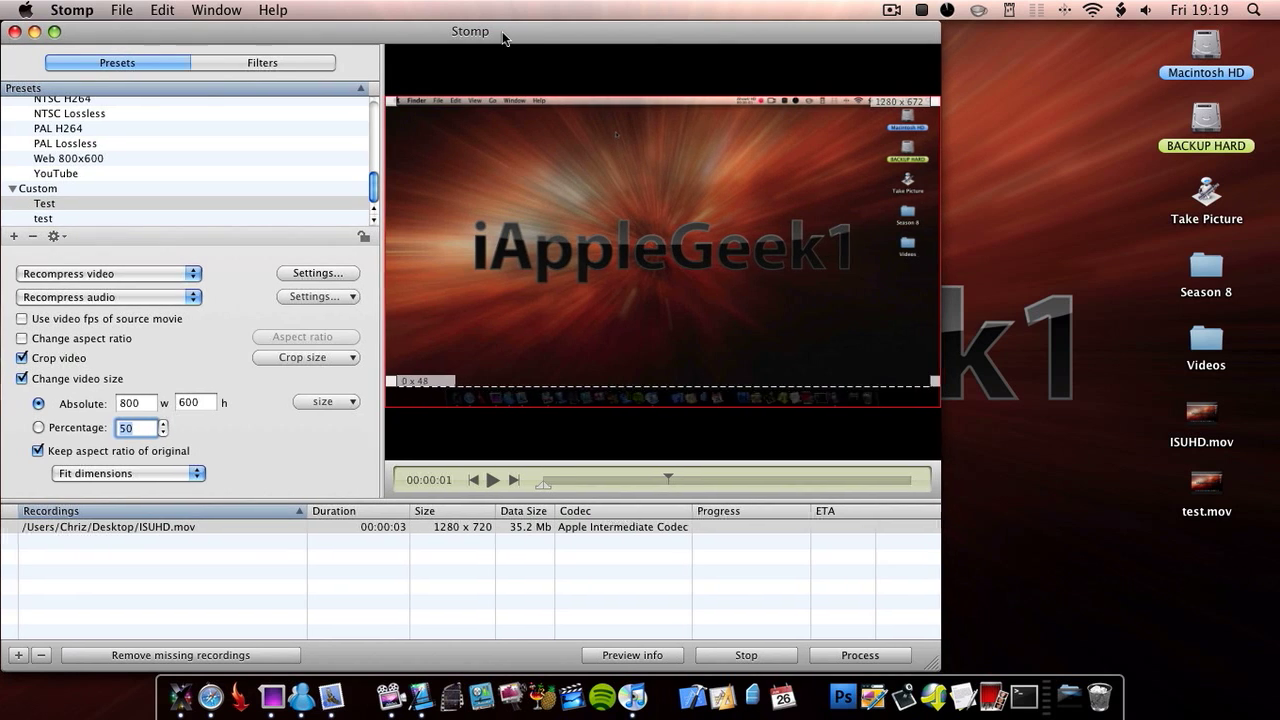
left_click(1029, 240)
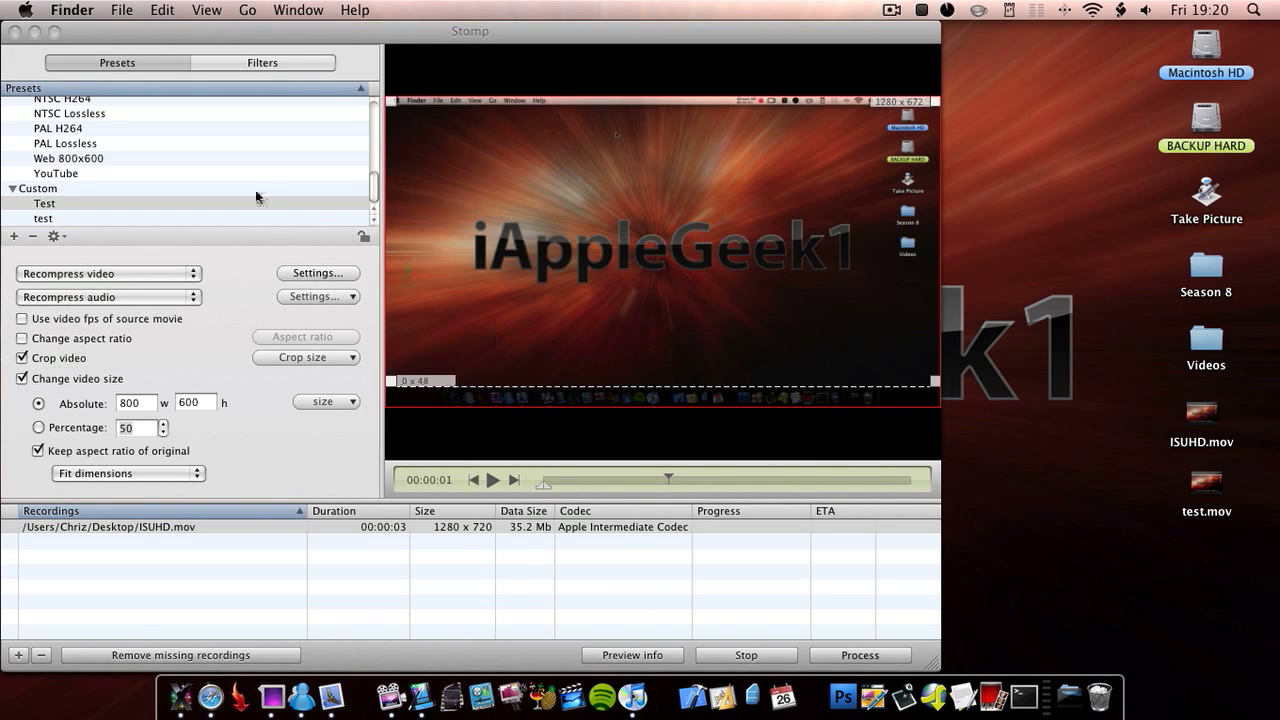
- Bring Stomp to the front and show the Built-in presets like Apple Animation and H264
left_click_drag(306, 27, 300, 28)
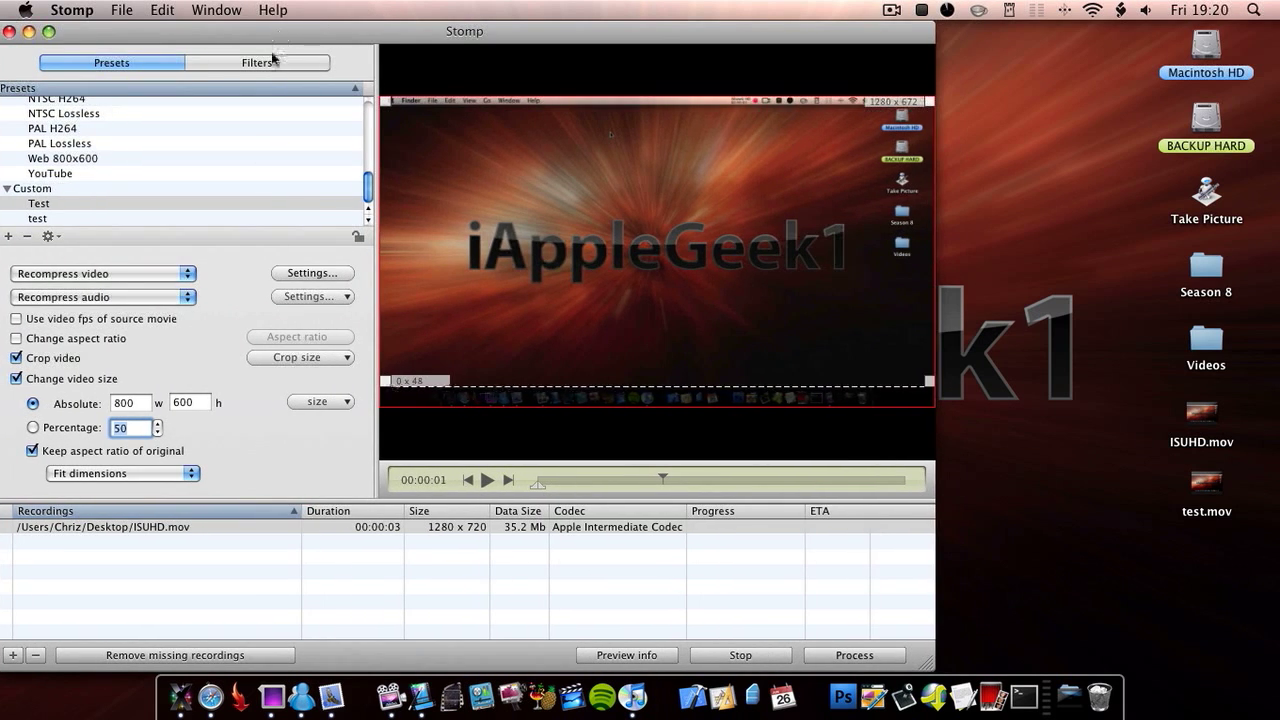
scroll(227, 139, "up", 10)
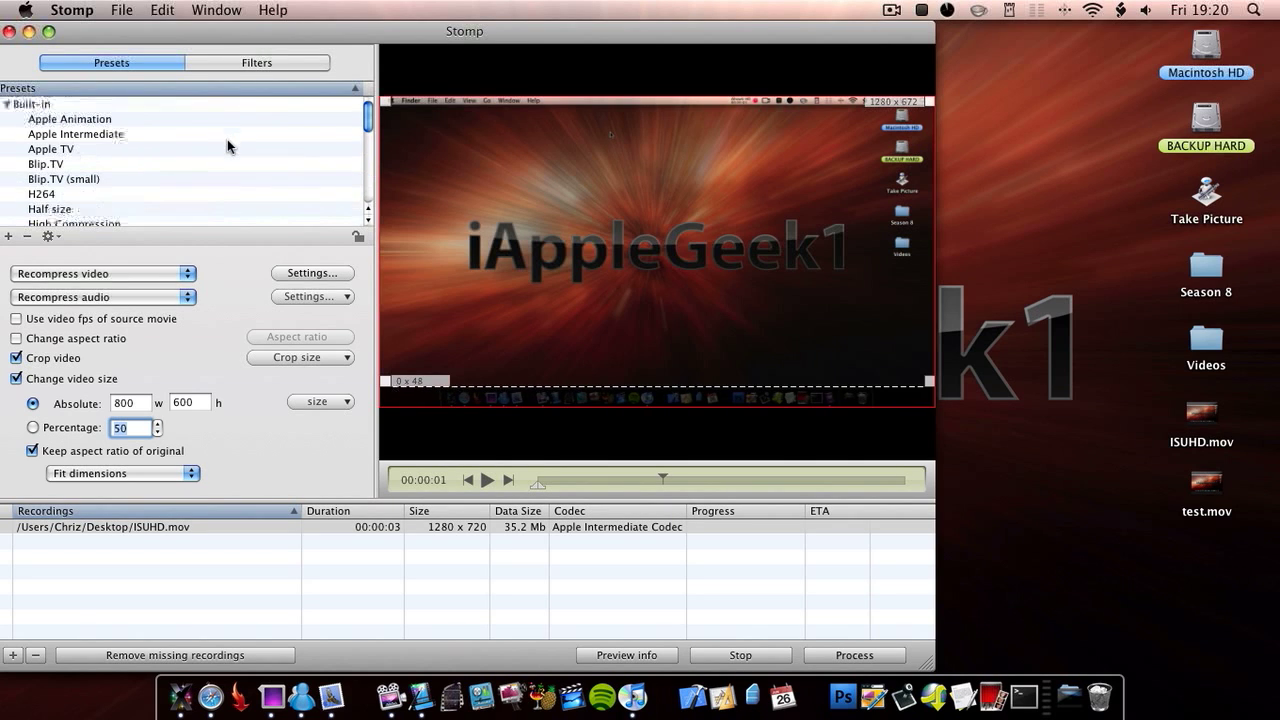